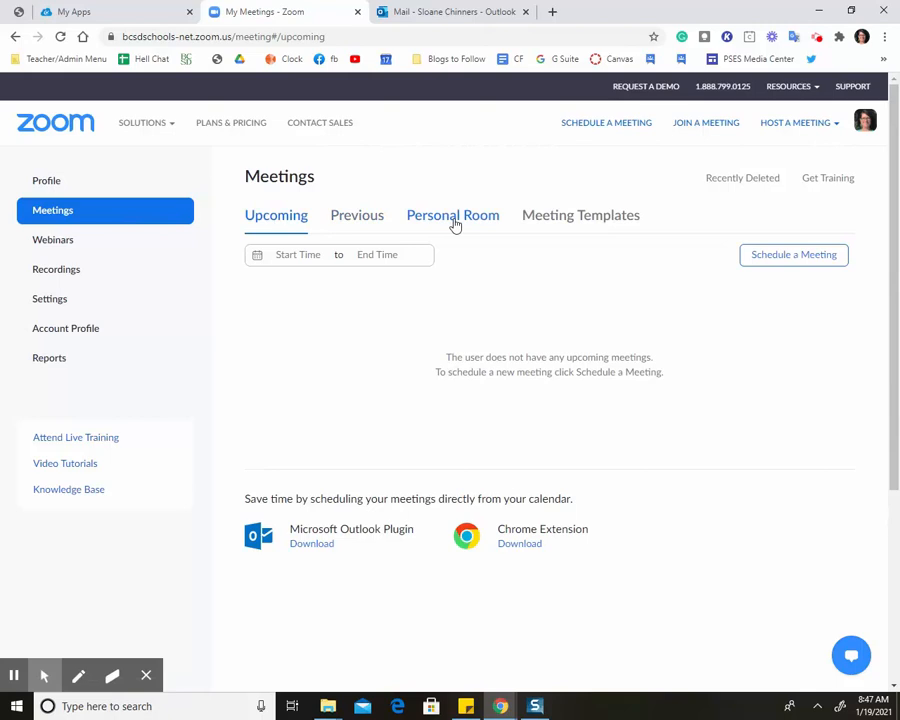
Start a meeting in the personal room and join it with computer audio.
{"action": "left_click", "coordinate": [454, 221]}
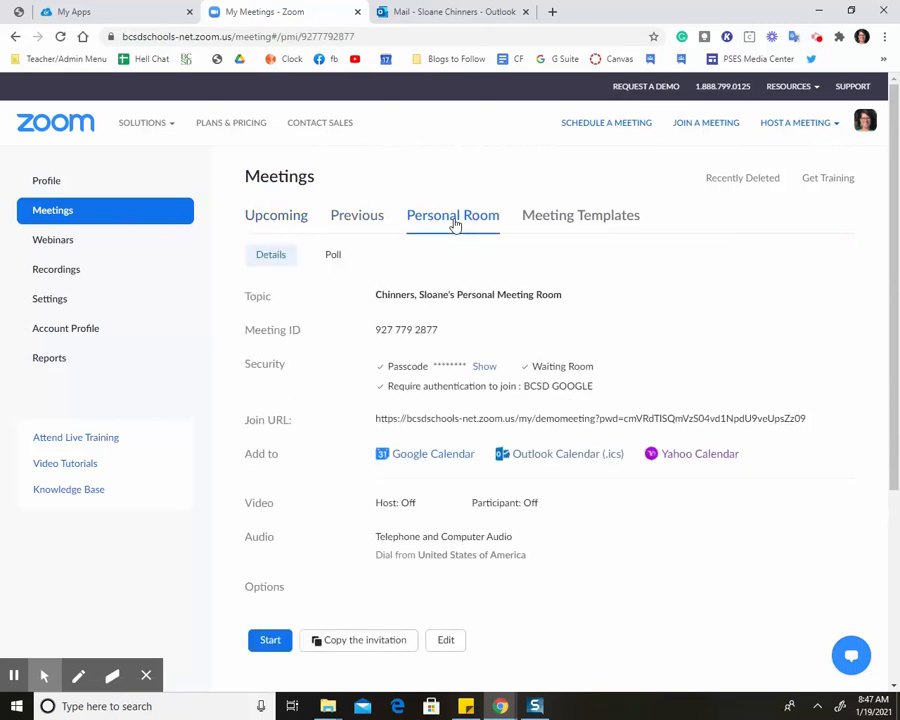
{"action": "left_click", "coordinate": [270, 640]}
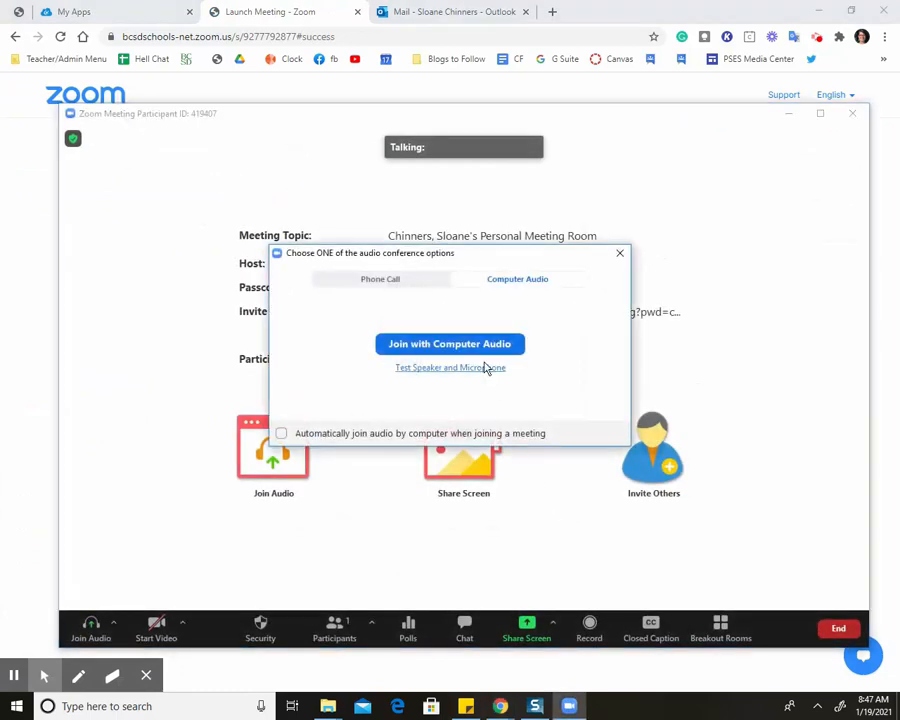
{"action": "left_click", "coordinate": [481, 347]}
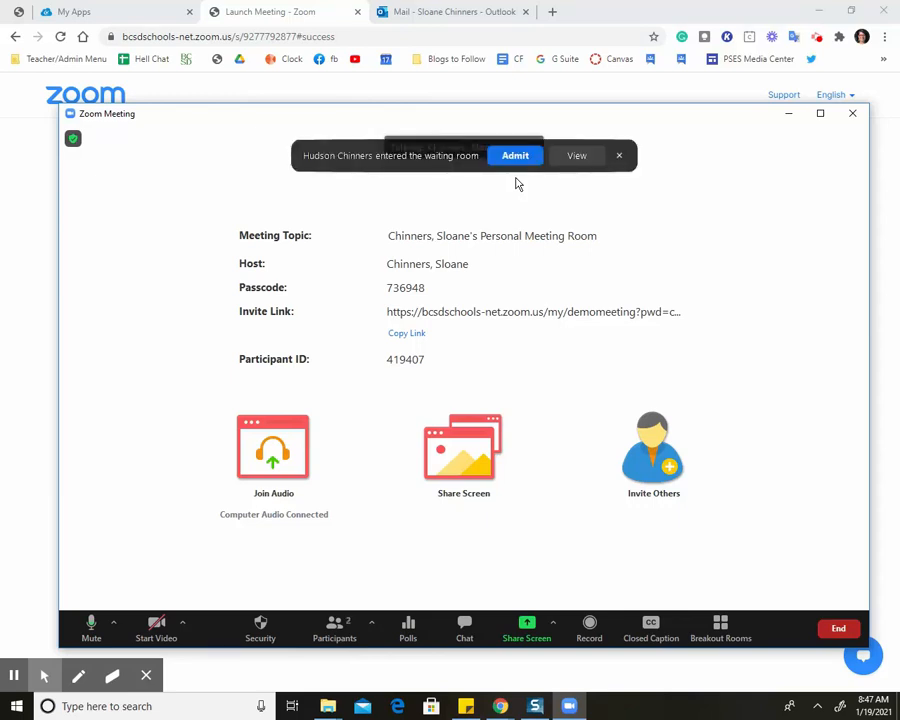
View the waiting room list and admit the waiting participant into the meeting.
{"action": "left_click", "coordinate": [579, 163]}
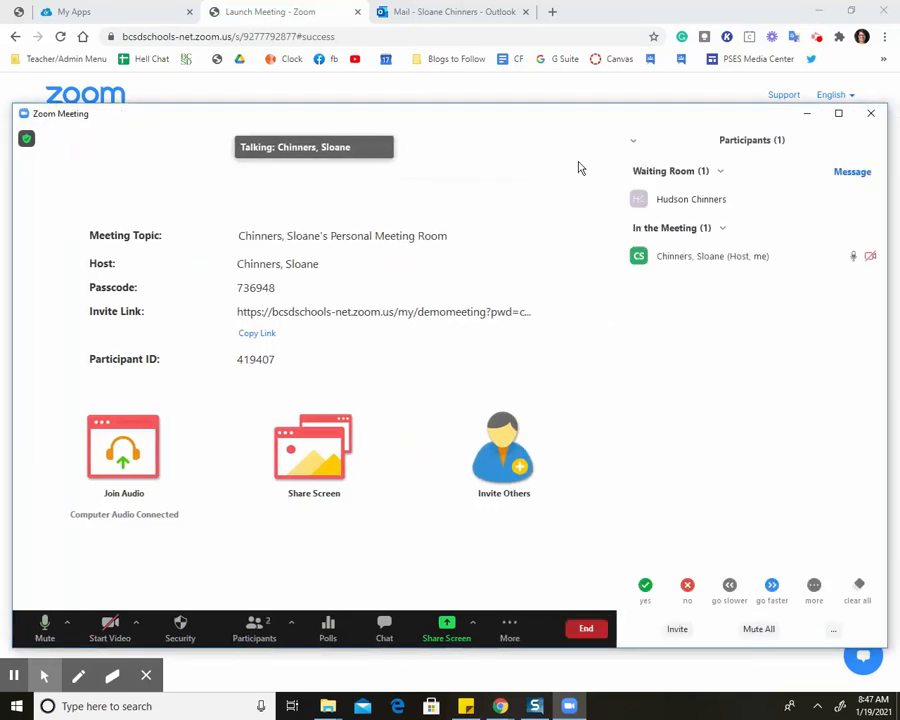
{"action": "mouse_move", "coordinate": [695, 197]}
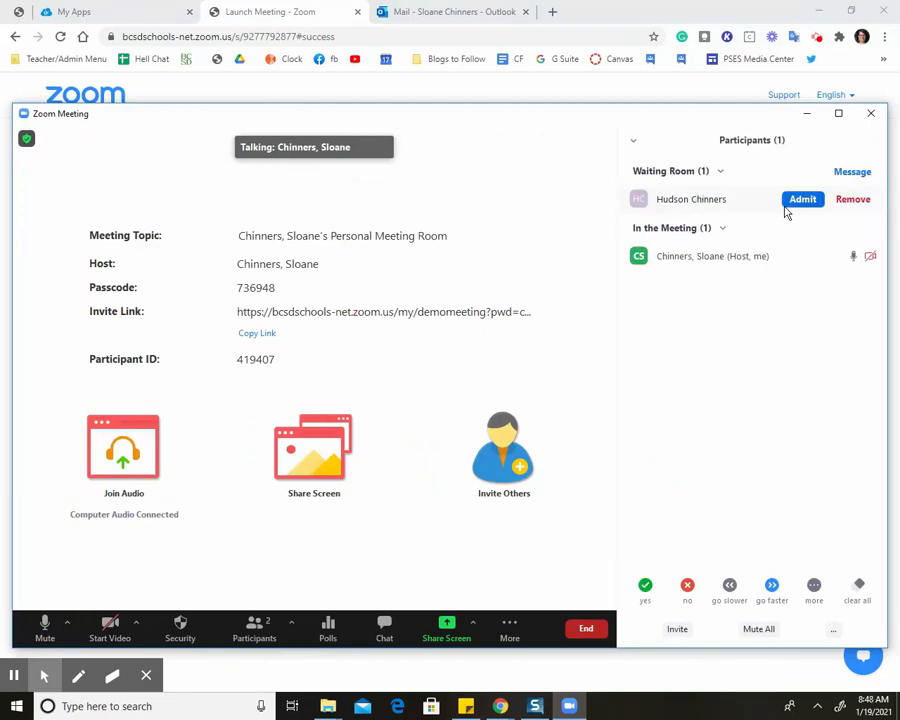
{"action": "left_click", "coordinate": [719, 173]}
{"action": "left_click", "coordinate": [719, 173]}
{"action": "left_click", "coordinate": [803, 200]}
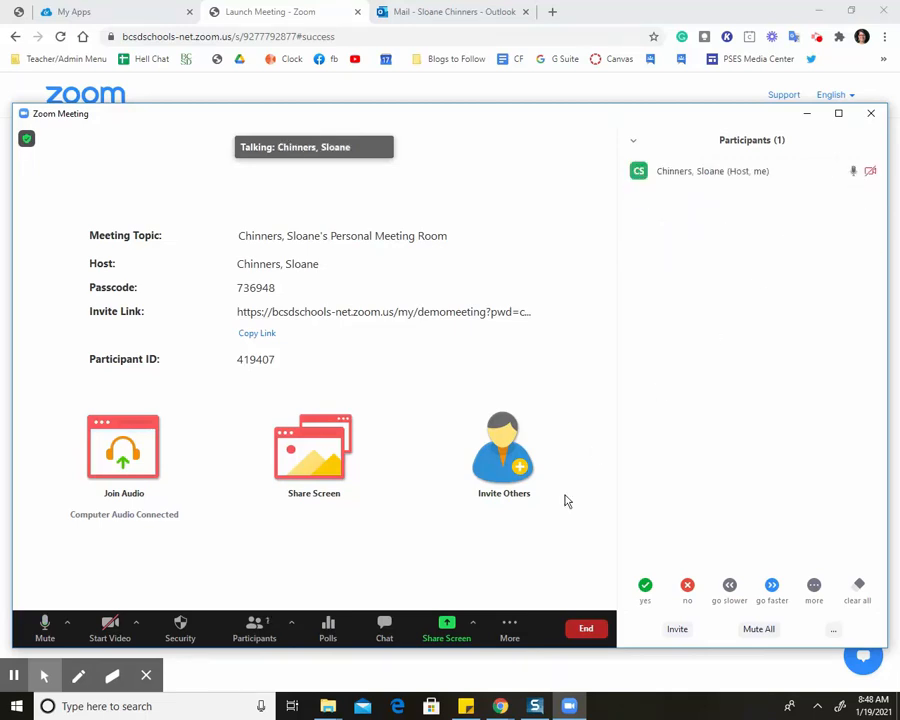
Run the speaker and microphone test, answering yes to hearing the ringtone and the replay, and finish it.
{"action": "left_click", "coordinate": [67, 625]}
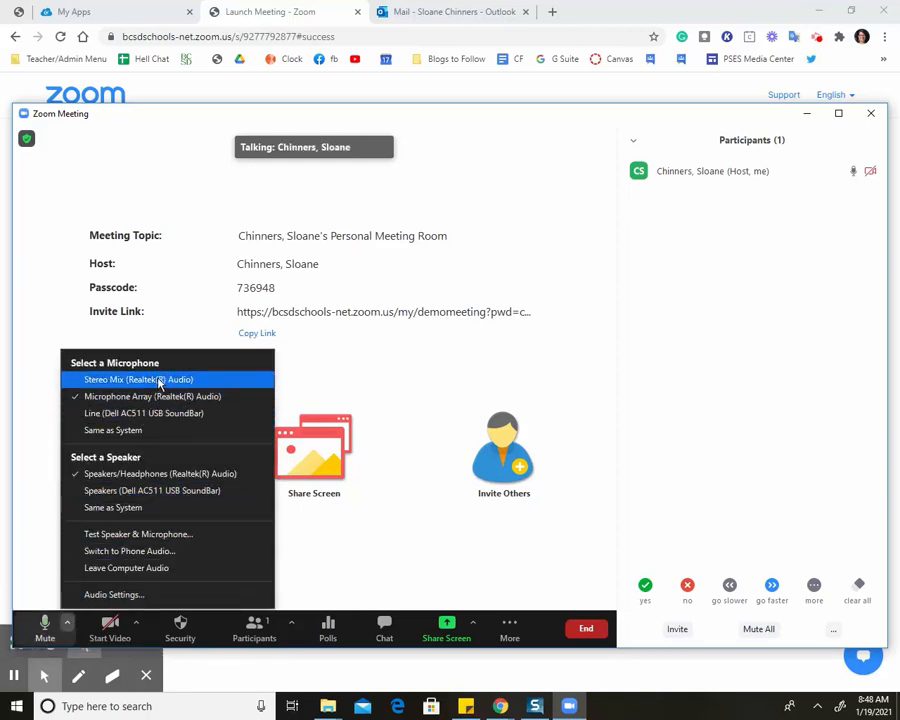
{"action": "left_click", "coordinate": [166, 534]}
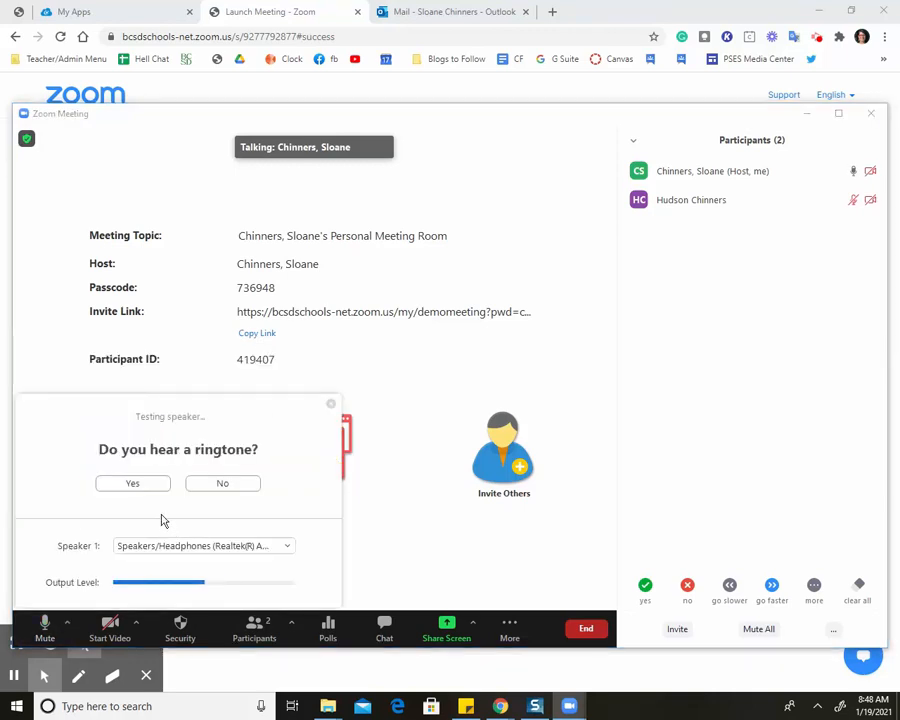
{"action": "left_click", "coordinate": [168, 548]}
{"action": "left_click", "coordinate": [168, 548]}
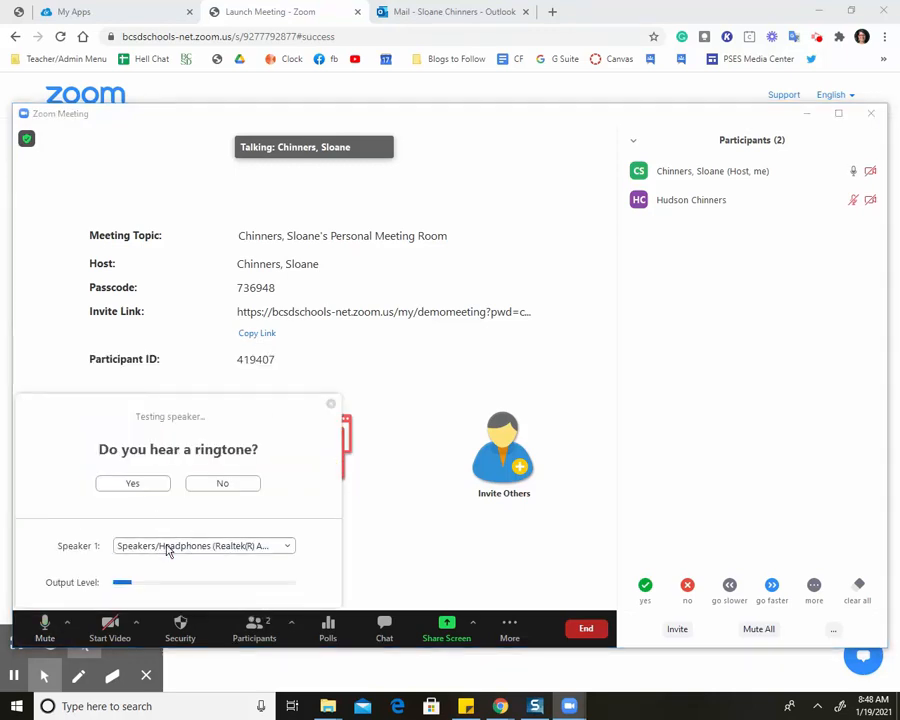
{"action": "left_click", "coordinate": [147, 486]}
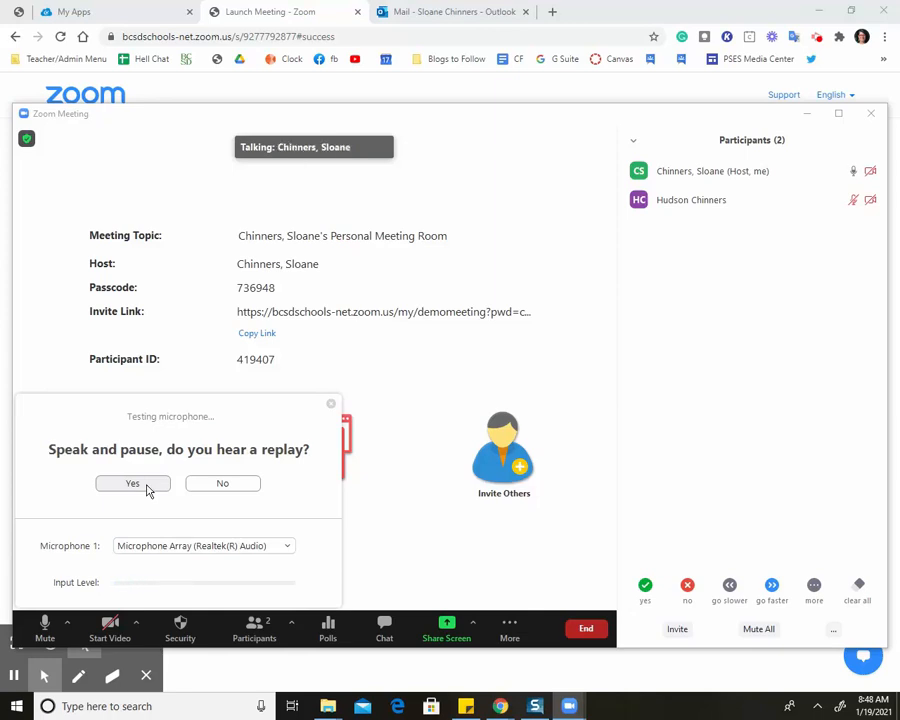
{"action": "left_click", "coordinate": [133, 484]}
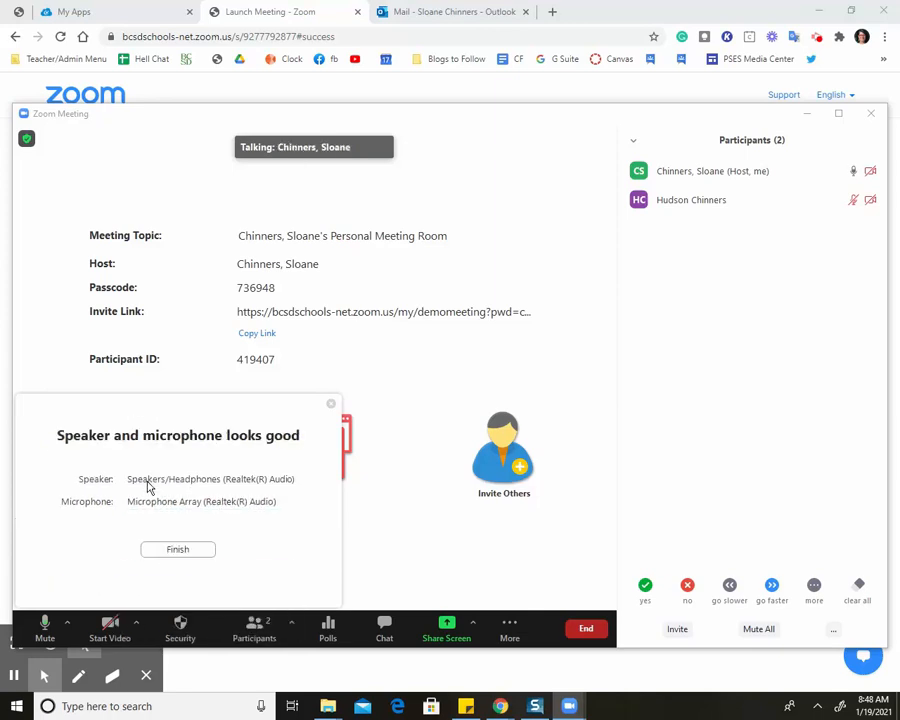
{"action": "left_click", "coordinate": [165, 546]}
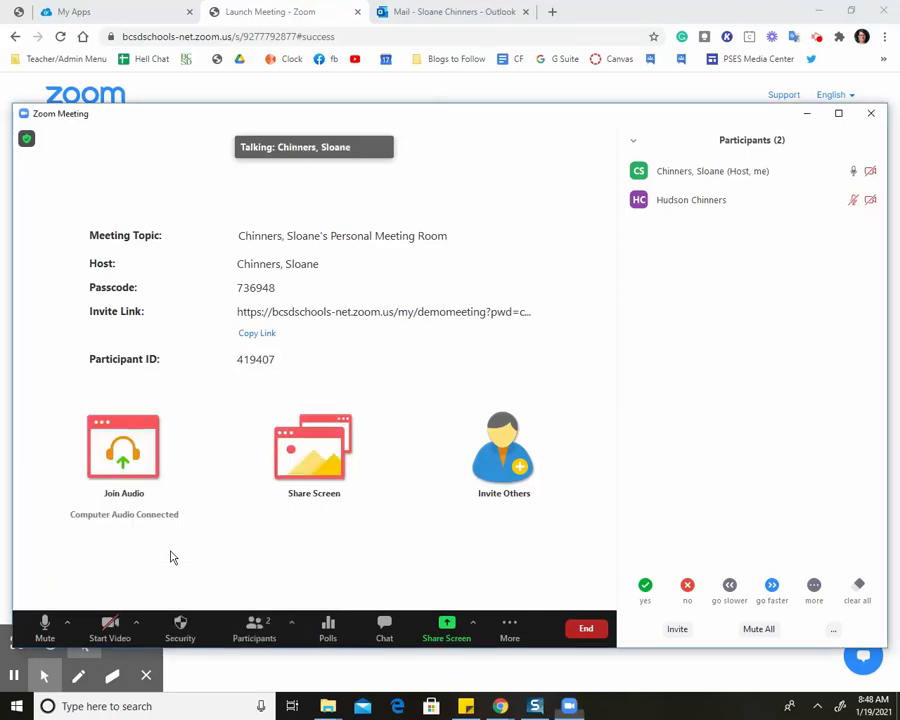
Open the virtual background settings and apply the "Introduction to Zoom" image as the background.
{"action": "left_click", "coordinate": [137, 624]}
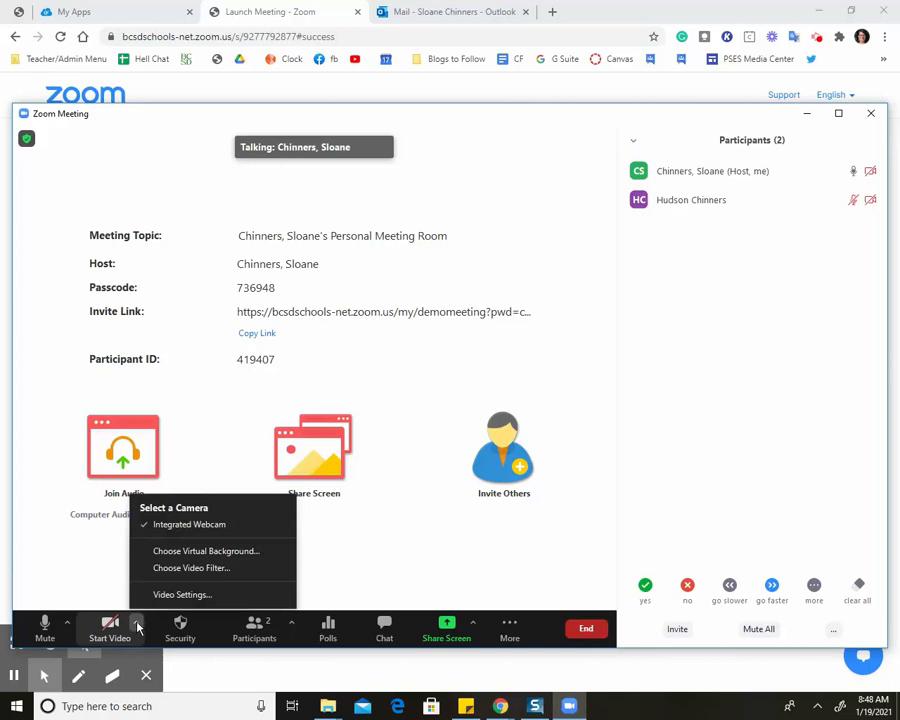
{"action": "left_click", "coordinate": [200, 553]}
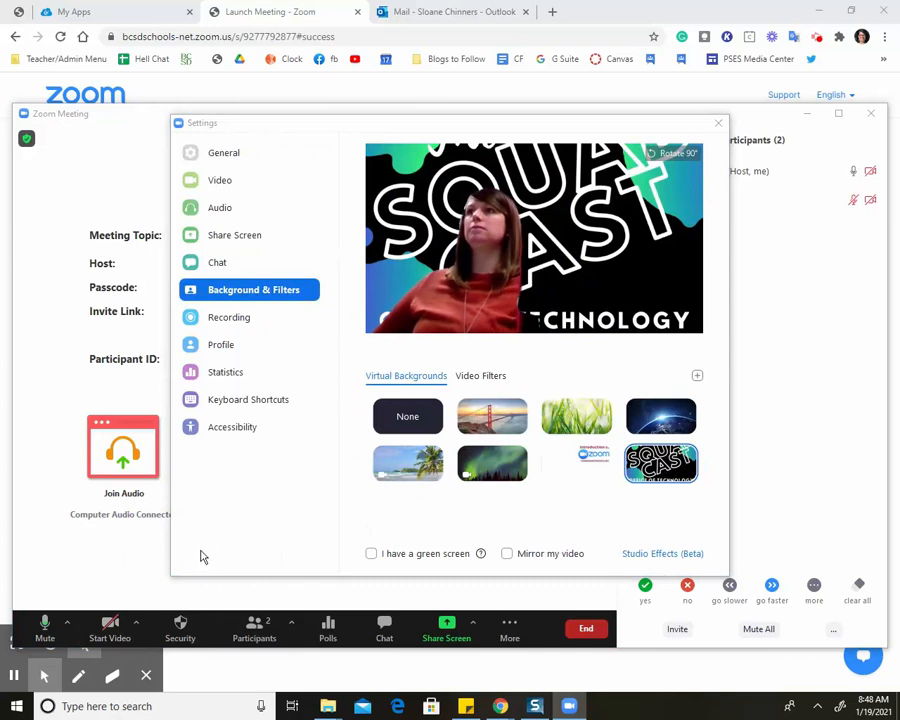
{"action": "left_click", "coordinate": [597, 468]}
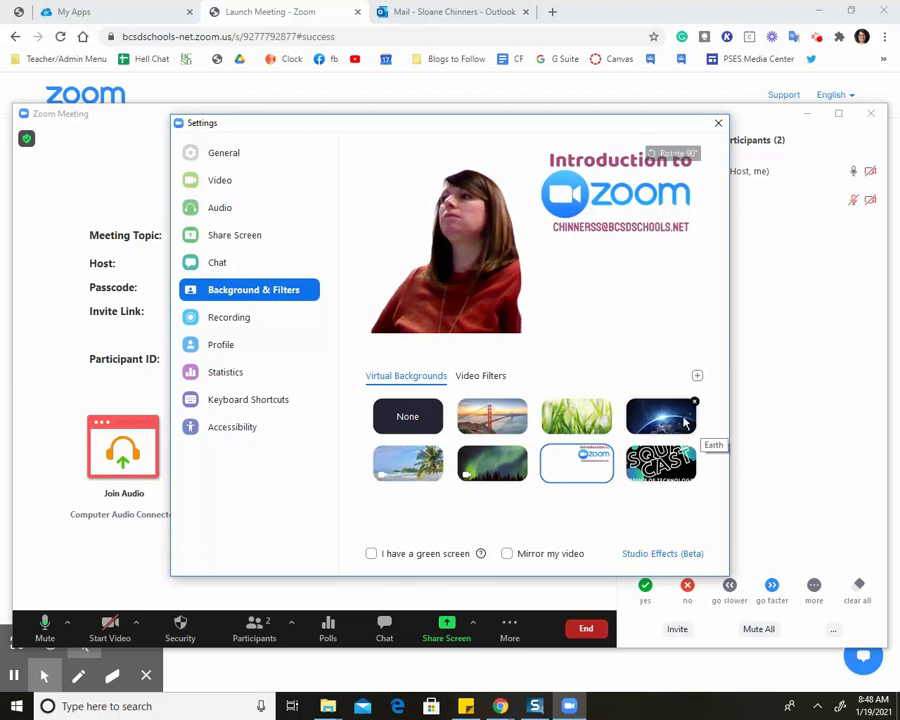
Add the image "Squadcast Cover Art Season 3" from the Desktop as a new virtual background.
{"action": "left_click", "coordinate": [697, 376]}
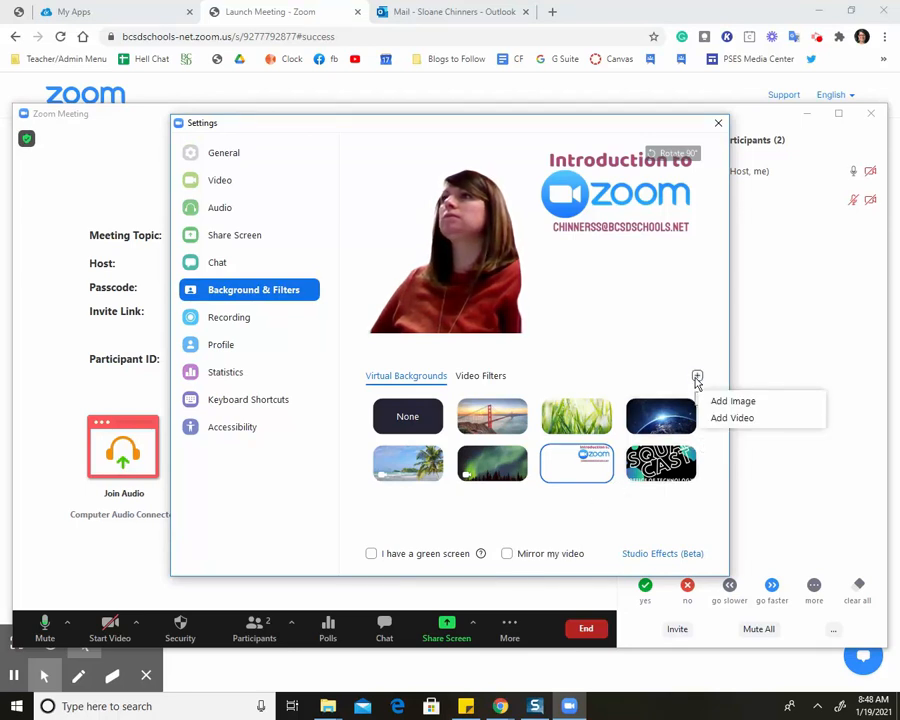
{"action": "left_click", "coordinate": [746, 403]}
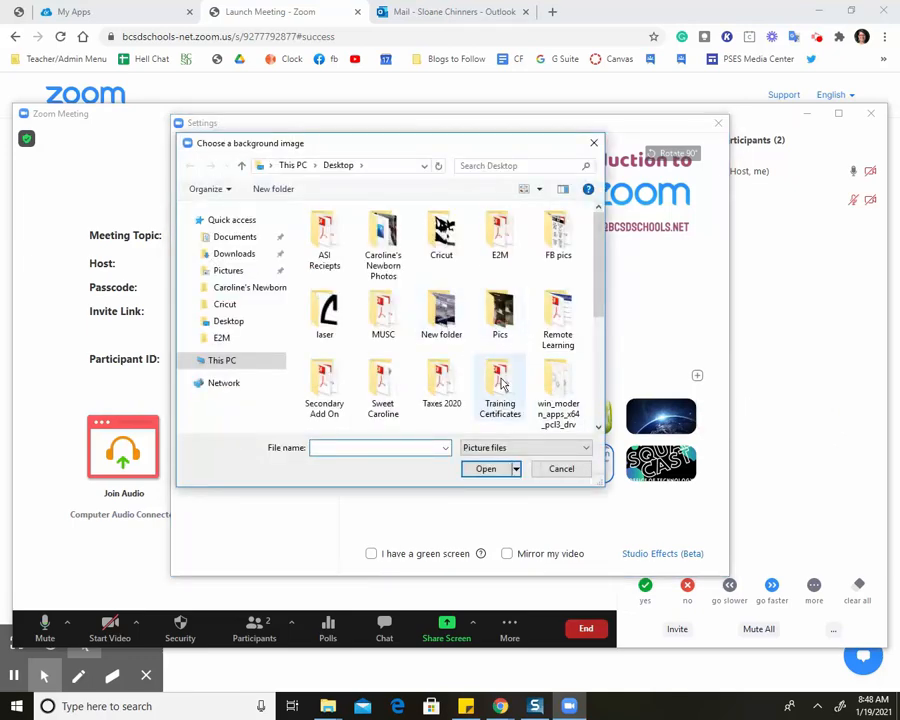
{"action": "scroll", "coordinate": [600, 304], "scroll_direction": "down", "scroll_amount": 5}
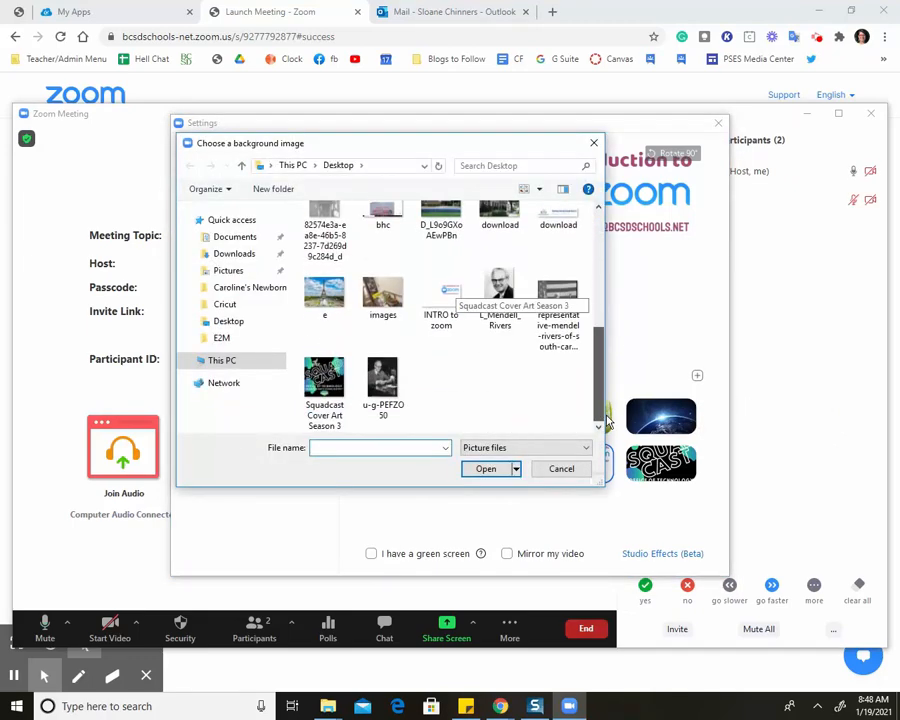
{"action": "left_click", "coordinate": [324, 385]}
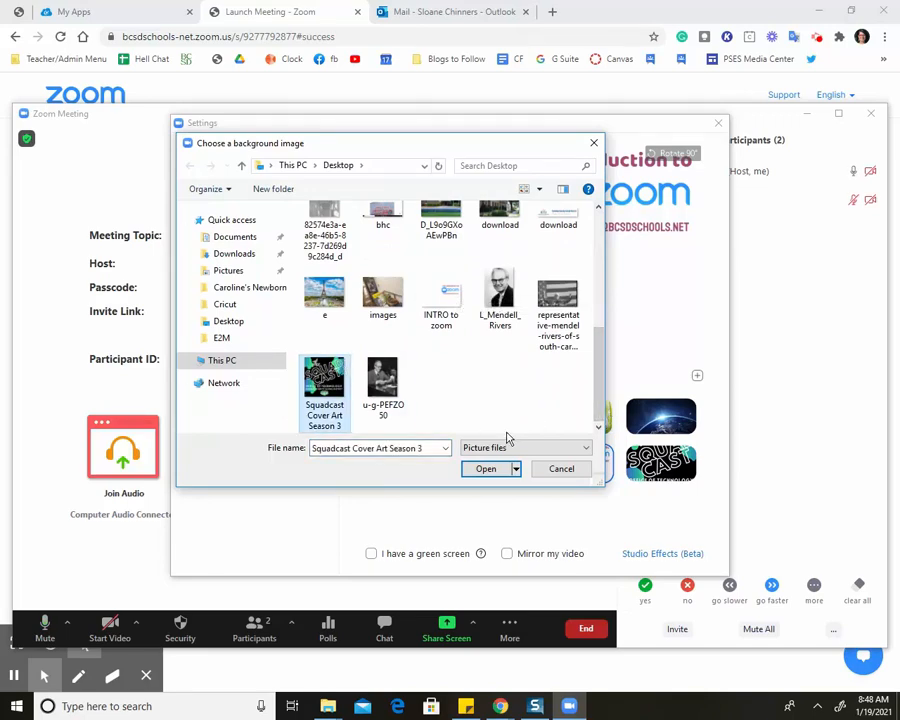
{"action": "left_click", "coordinate": [487, 469]}
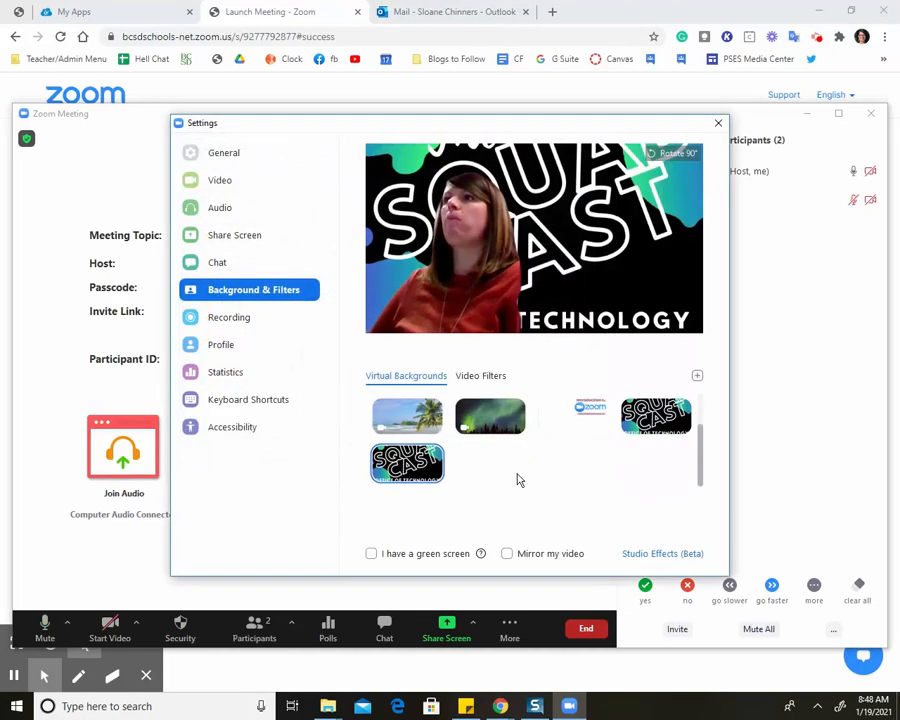
Review the General and Video settings, trying out the camera rotation in 90° increments.
{"action": "left_click", "coordinate": [223, 155]}
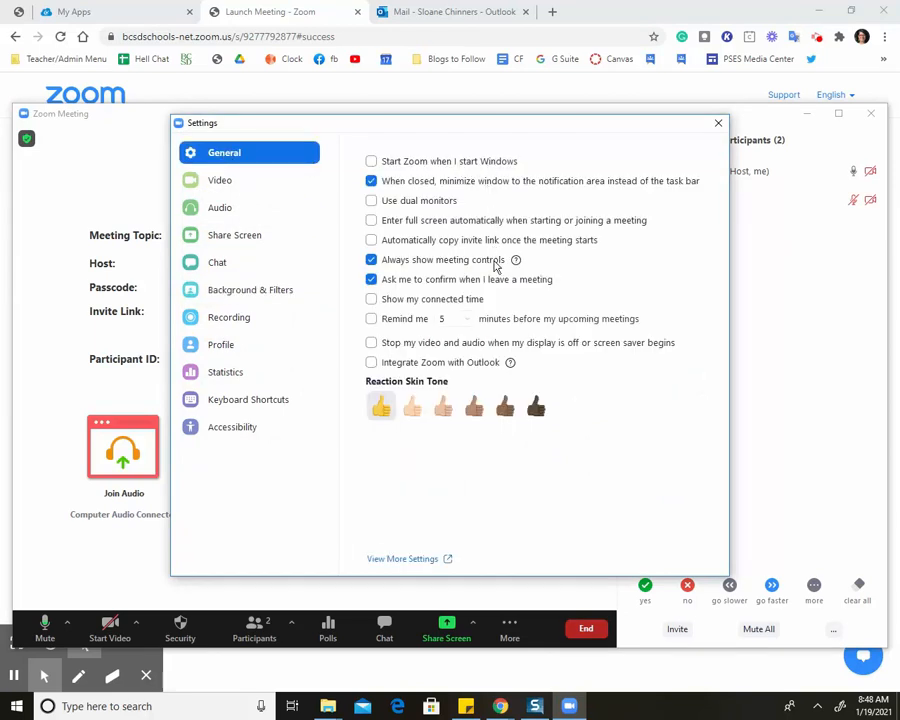
{"action": "left_click", "coordinate": [220, 183]}
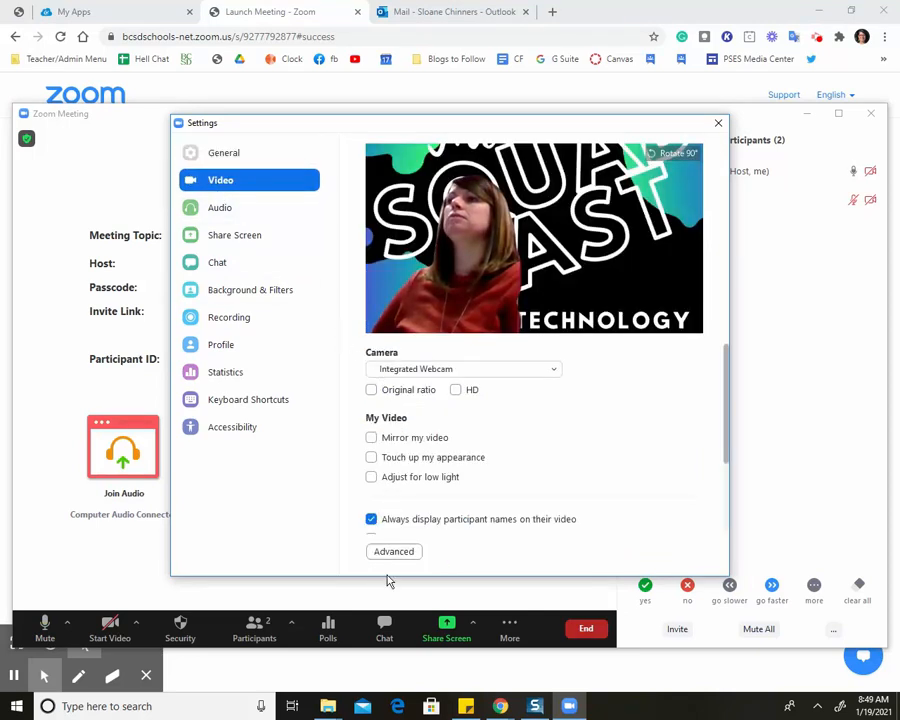
{"action": "scroll", "coordinate": [500, 420], "scroll_direction": "down", "scroll_amount": 2}
{"action": "left_click", "coordinate": [674, 154]}
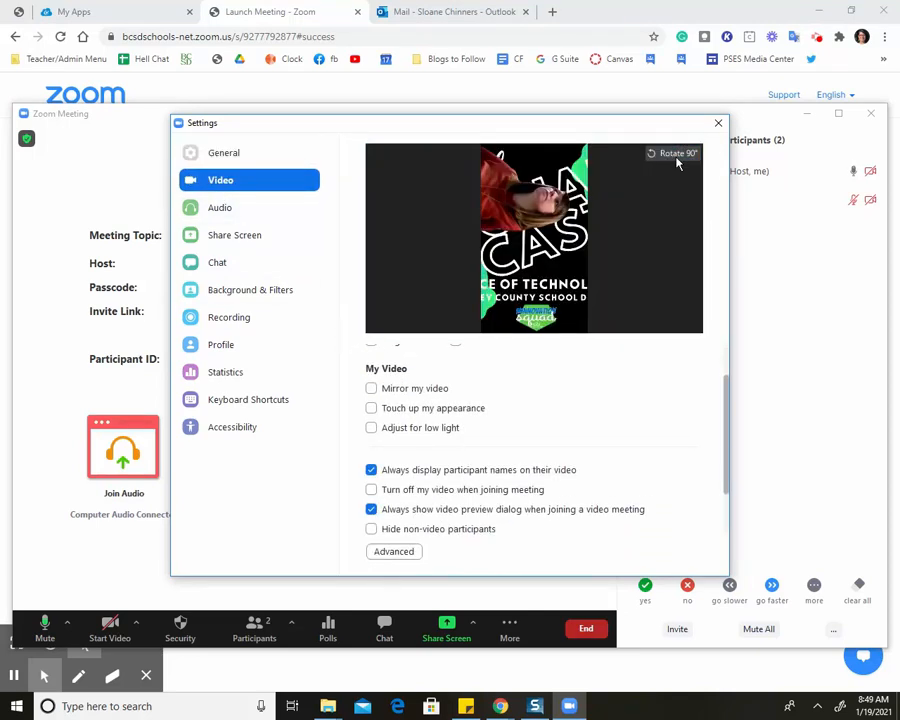
{"action": "left_click", "coordinate": [678, 155]}
{"action": "left_click", "coordinate": [678, 154]}
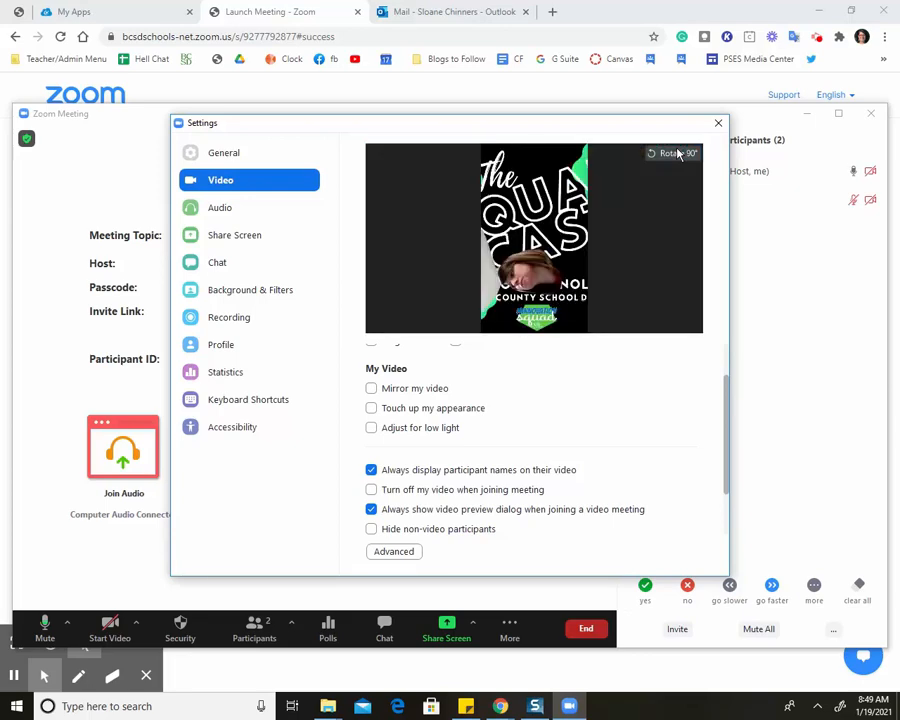
{"action": "left_click", "coordinate": [678, 154]}
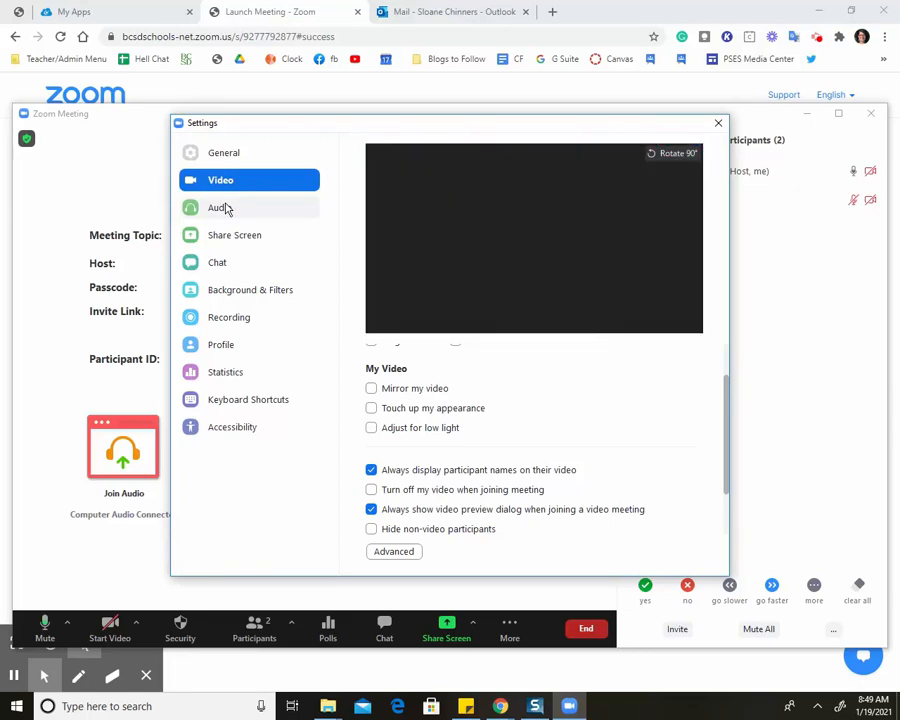
Review the Audio, Share Screen, Chat and Background & Filters settings, and close the settings window.
{"action": "left_click", "coordinate": [224, 207]}
{"action": "left_click", "coordinate": [226, 236]}
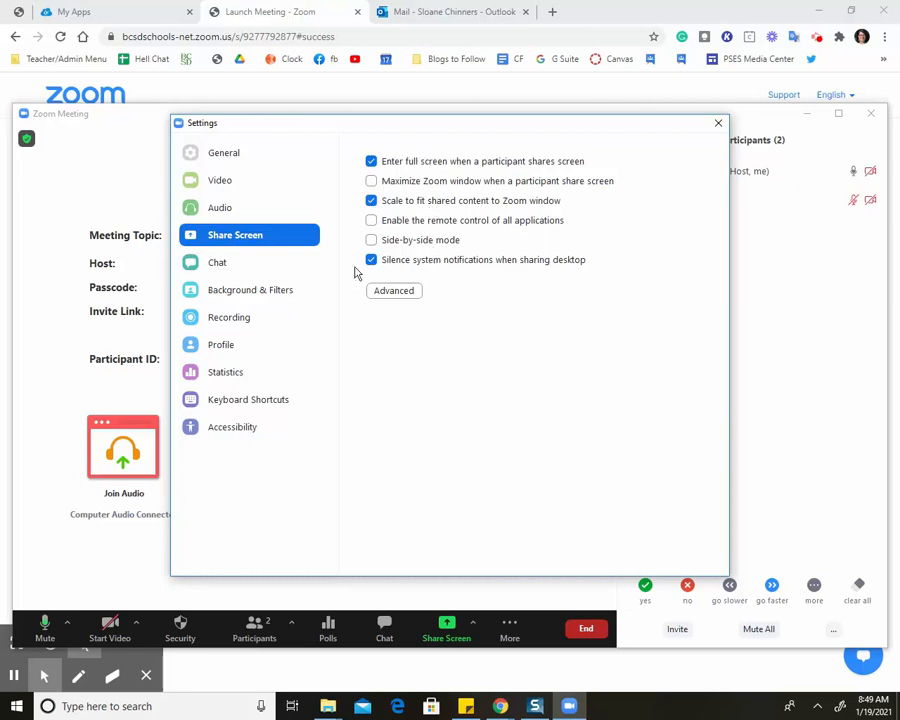
{"action": "left_click", "coordinate": [262, 270]}
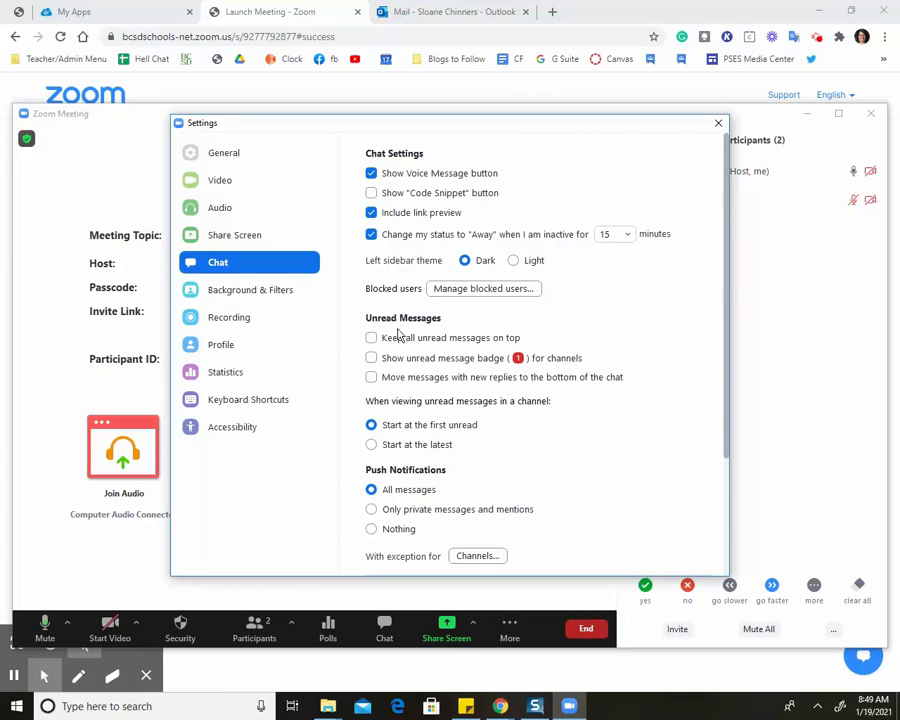
{"action": "scroll", "coordinate": [410, 520], "scroll_direction": "down", "scroll_amount": 3}
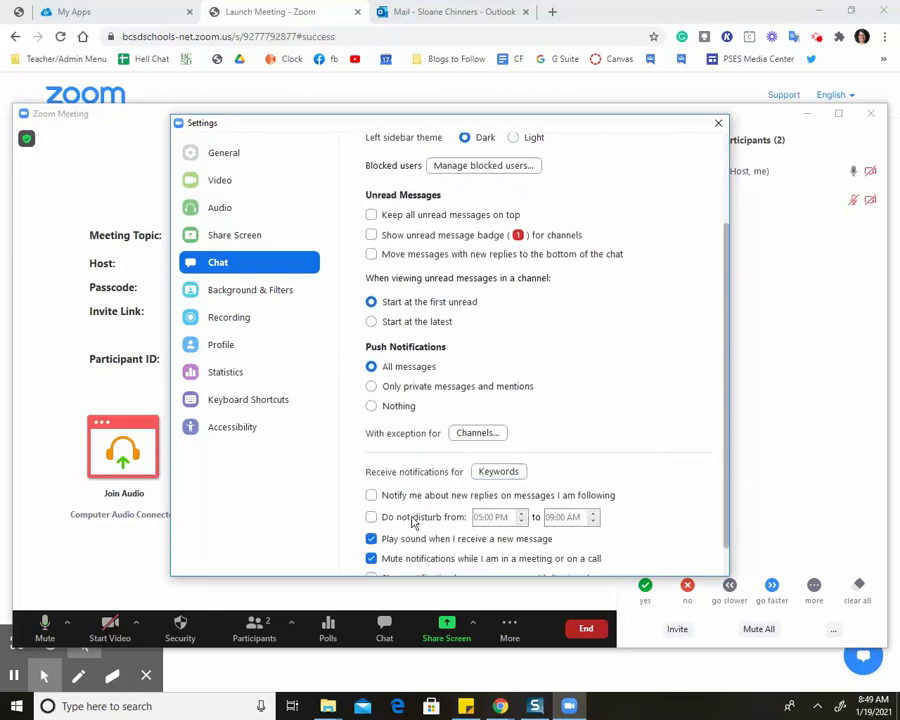
{"action": "scroll", "coordinate": [413, 522], "scroll_direction": "down", "scroll_amount": 1}
{"action": "left_click", "coordinate": [259, 290]}
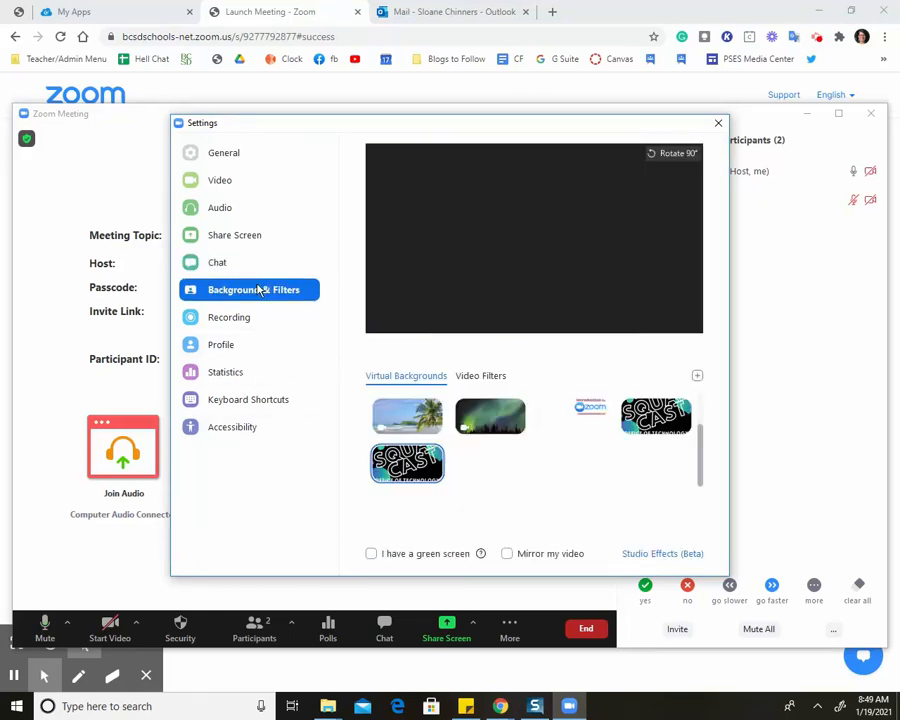
{"action": "left_click", "coordinate": [718, 123]}
Examine the security options for what participants are allowed to do, and return to the participants list.
{"action": "left_click", "coordinate": [177, 627]}
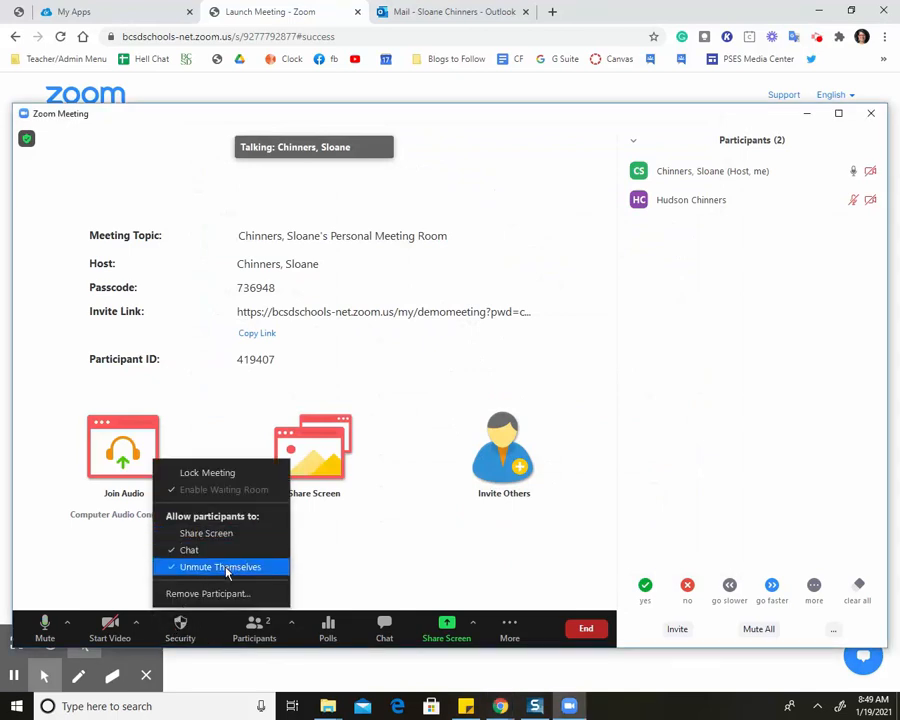
{"action": "left_click", "coordinate": [254, 632]}
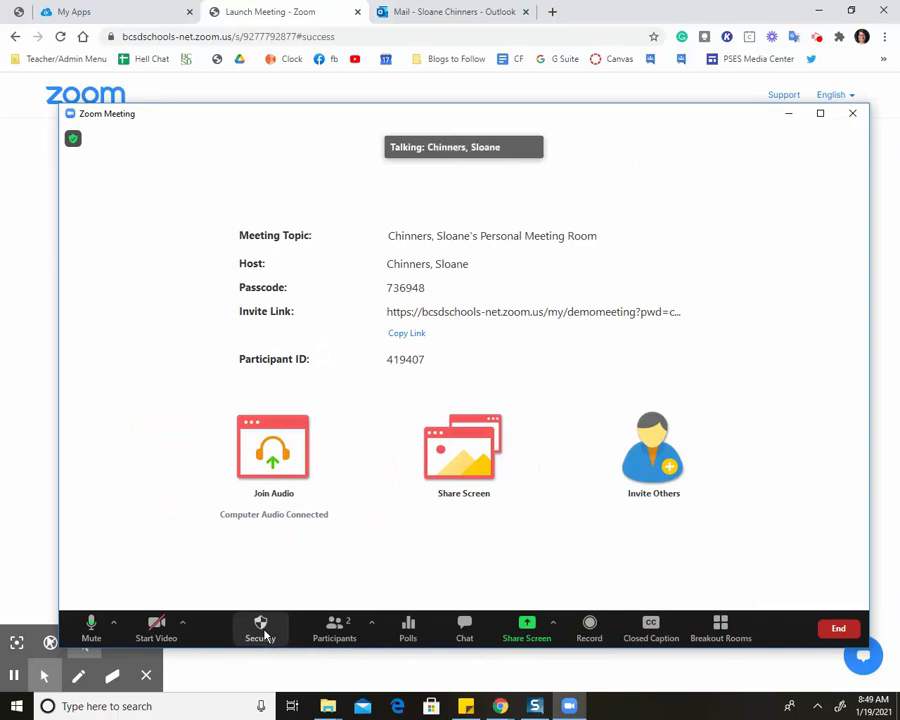
{"action": "left_click", "coordinate": [332, 626]}
Examine the management options for the host and the other participant, including the removal confirmation, without removing anyone.
{"action": "mouse_move", "coordinate": [750, 182]}
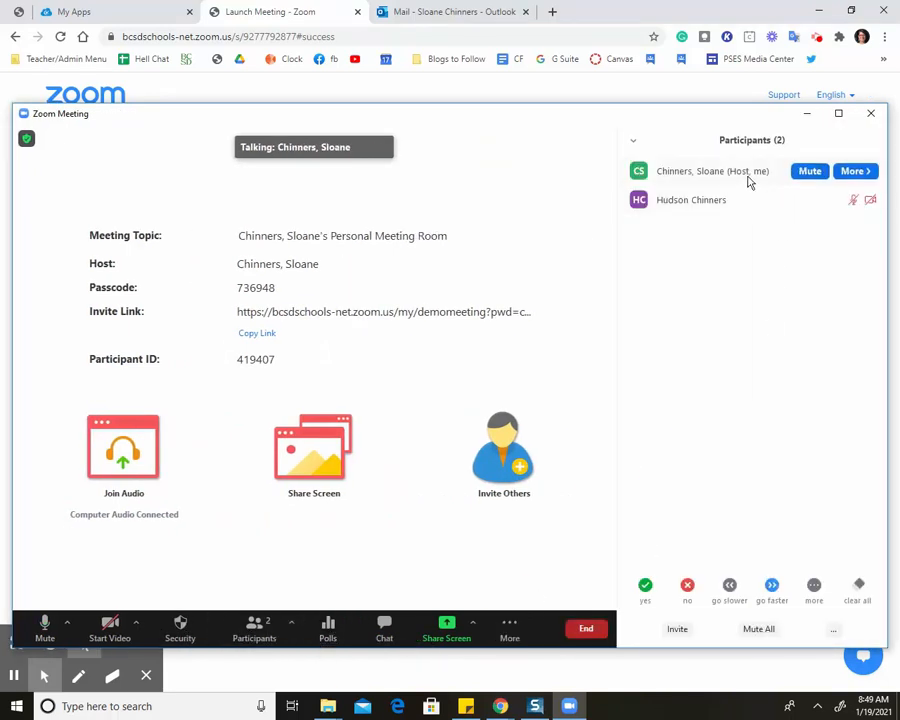
{"action": "left_click", "coordinate": [874, 174]}
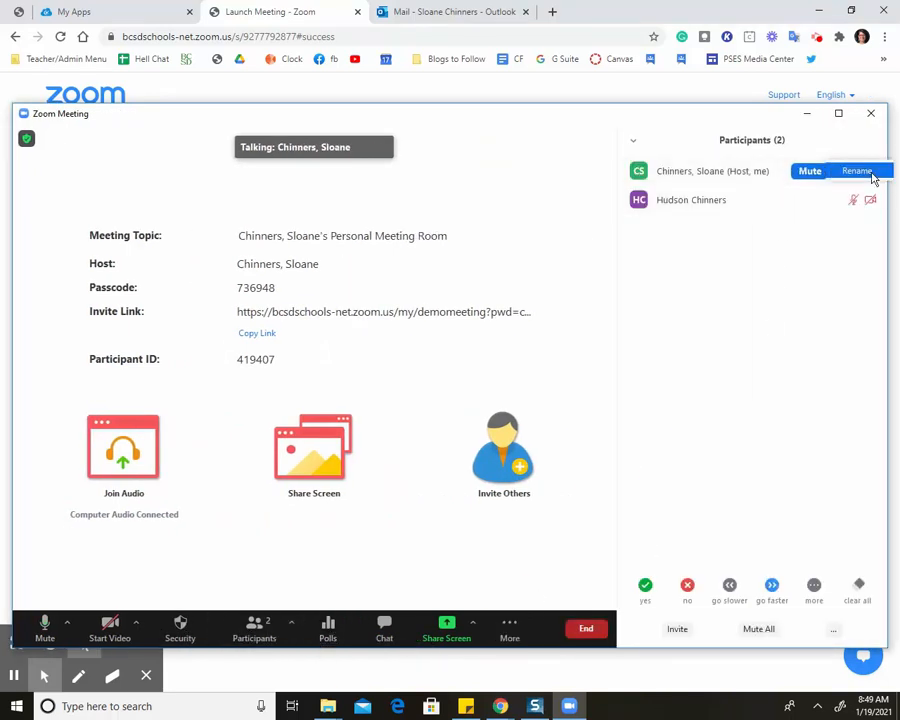
{"action": "left_click", "coordinate": [740, 177]}
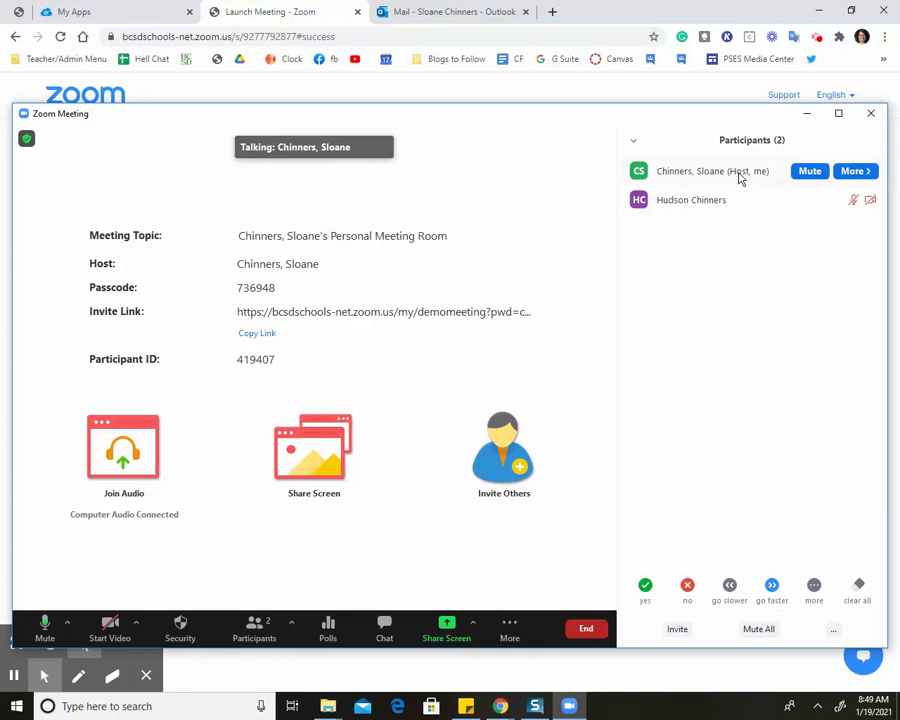
{"action": "mouse_move", "coordinate": [724, 202]}
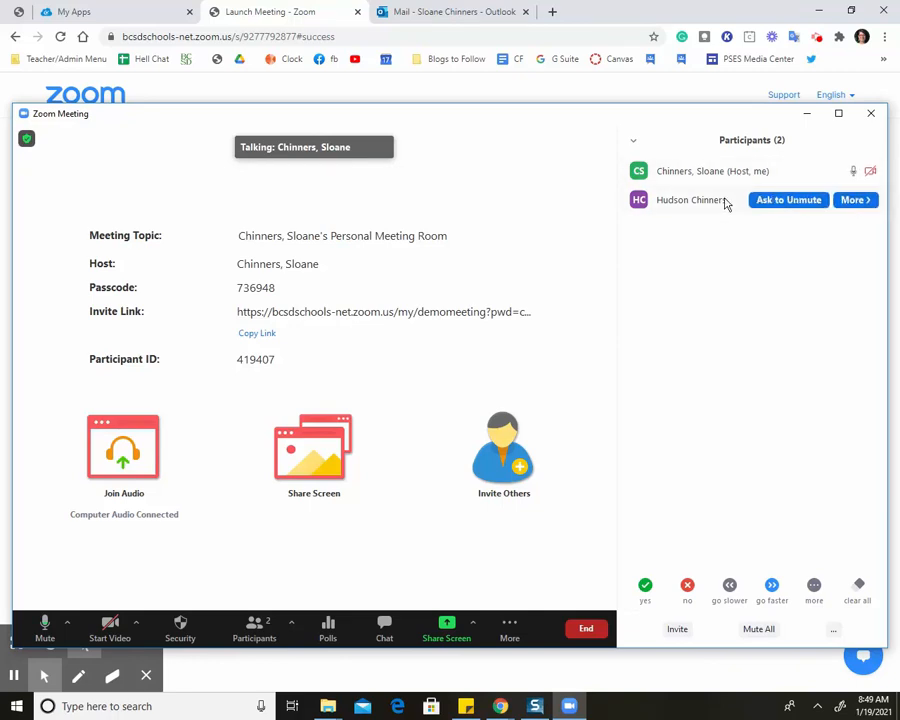
{"action": "left_click", "coordinate": [850, 200]}
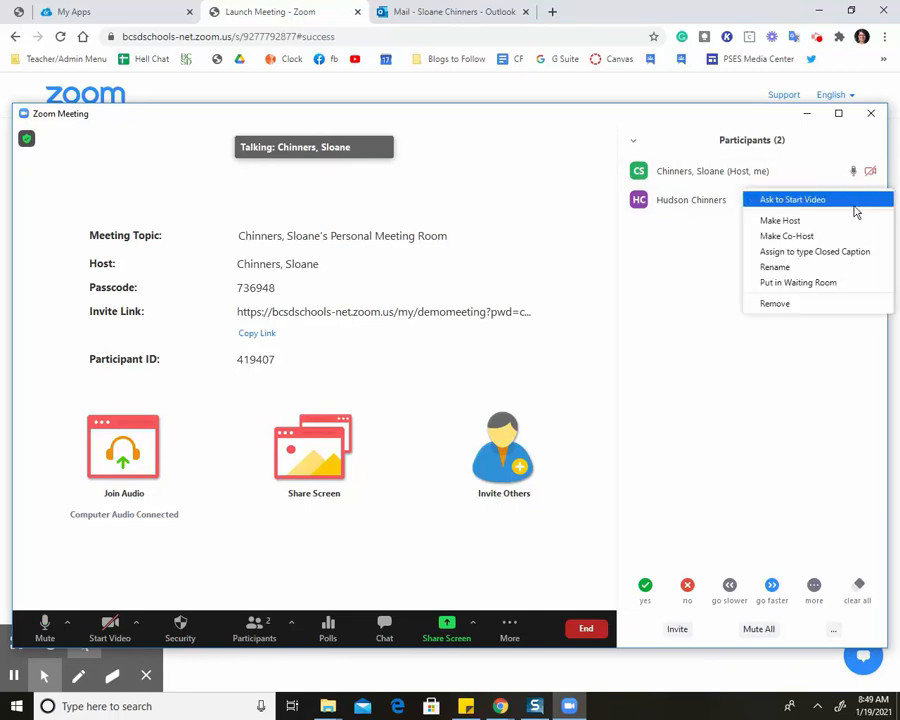
{"action": "left_click", "coordinate": [846, 305]}
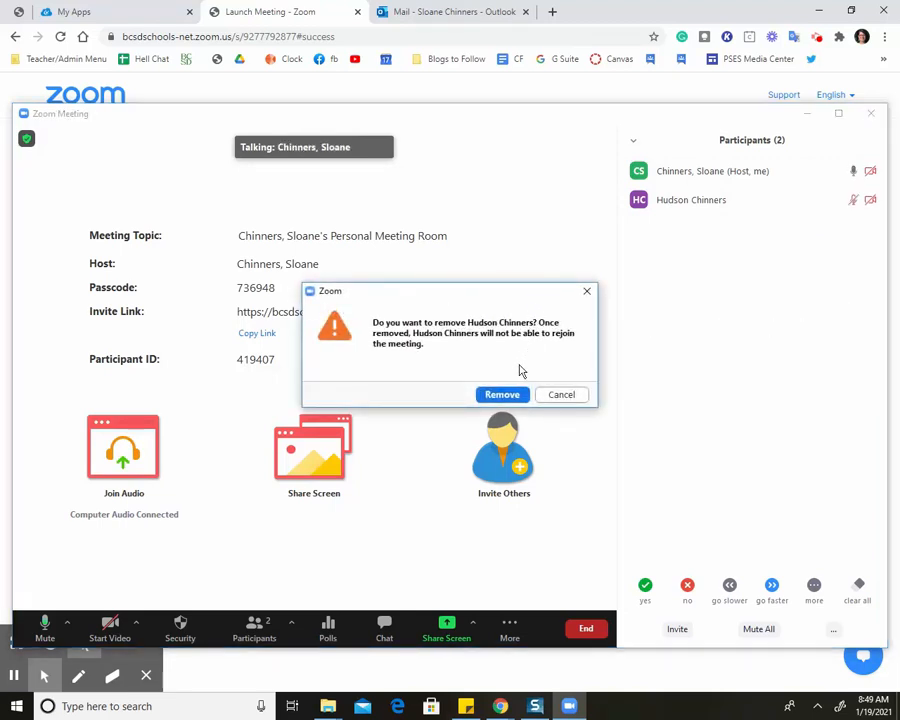
{"action": "left_click", "coordinate": [516, 397]}
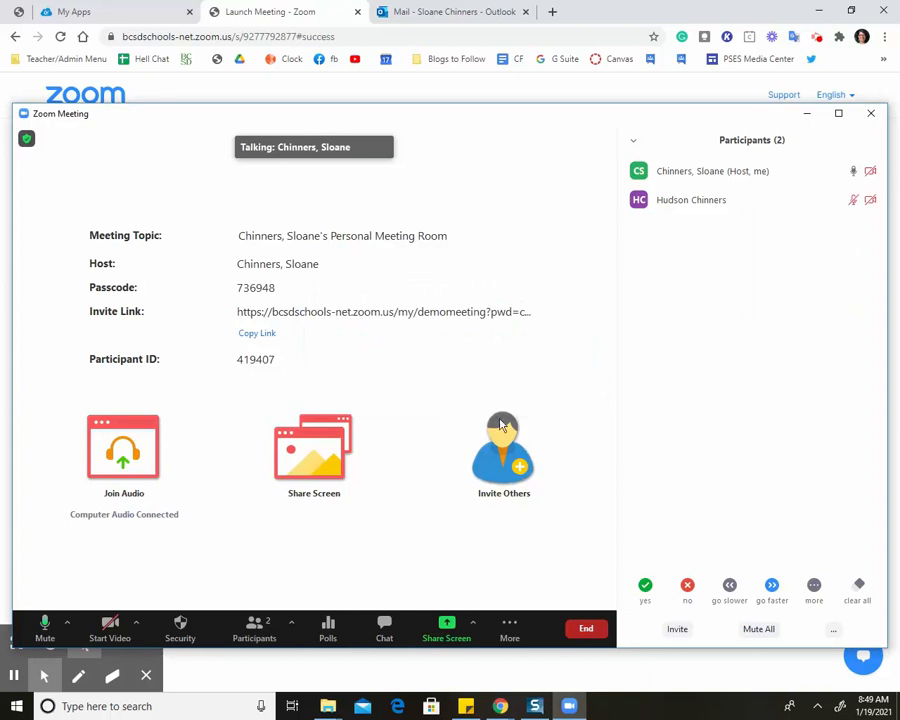
Open Polls, follow the option for adding a question to the personal room's web page, and return to the meeting.
{"action": "left_click", "coordinate": [330, 630]}
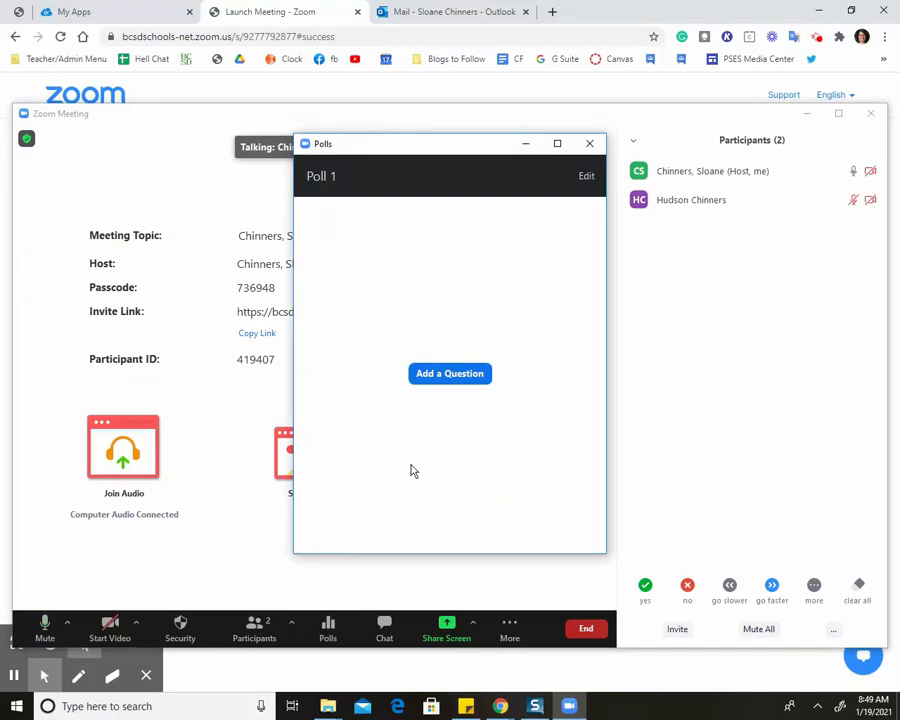
{"action": "left_click", "coordinate": [433, 373]}
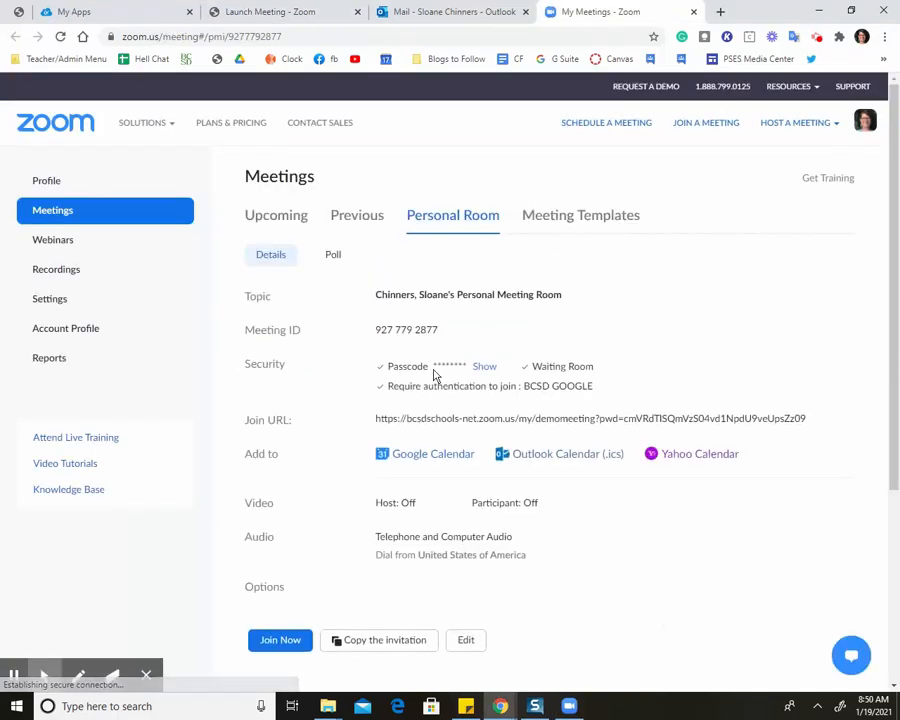
{"action": "scroll", "coordinate": [773, 540], "scroll_direction": "down", "scroll_amount": 3}
{"action": "scroll", "coordinate": [771, 530], "scroll_direction": "up", "scroll_amount": 3}
{"action": "key", "text": "alt+Tab"}
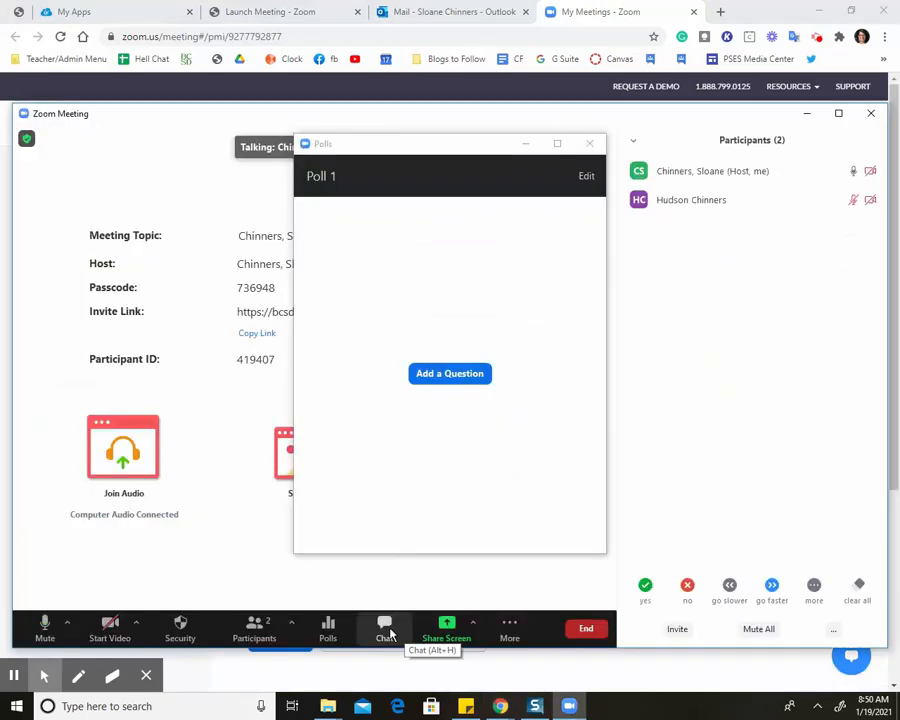
Open the meeting chat and send the message "Welcome" to everyone.
{"action": "left_click", "coordinate": [384, 626]}
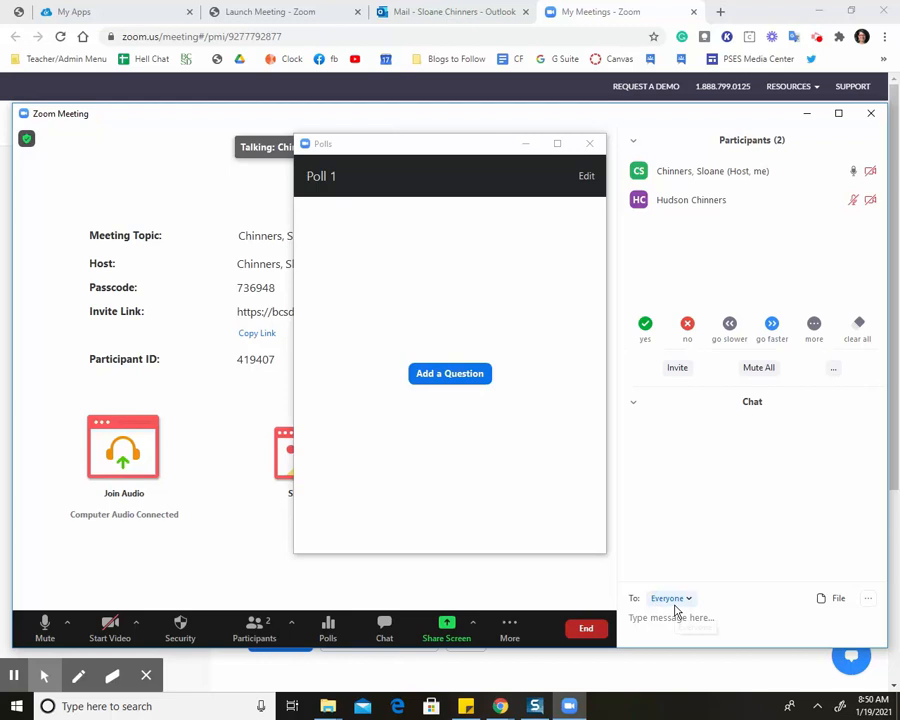
{"action": "type", "text": "Welcome"}
{"action": "key", "text": "Return"}
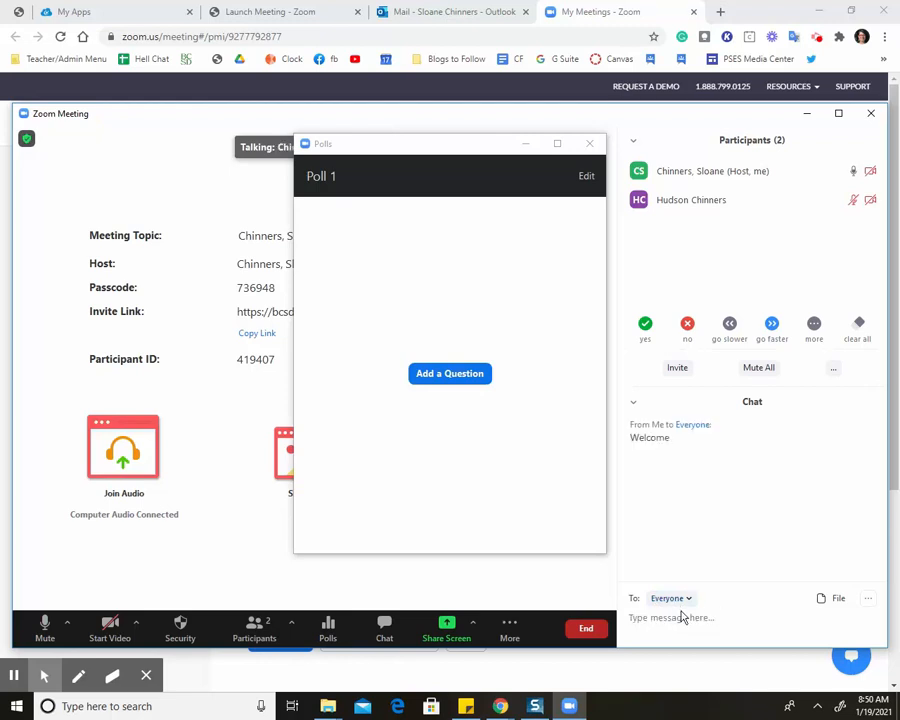
Send the other participant the private message "Hello, did you get my email?" and keep participant chat permission at Everyone Publicly.
{"action": "left_click", "coordinate": [670, 598]}
{"action": "left_click", "coordinate": [688, 641]}
{"action": "type", "text": "Hello, did you get my email?"}
{"action": "key", "text": "Return"}
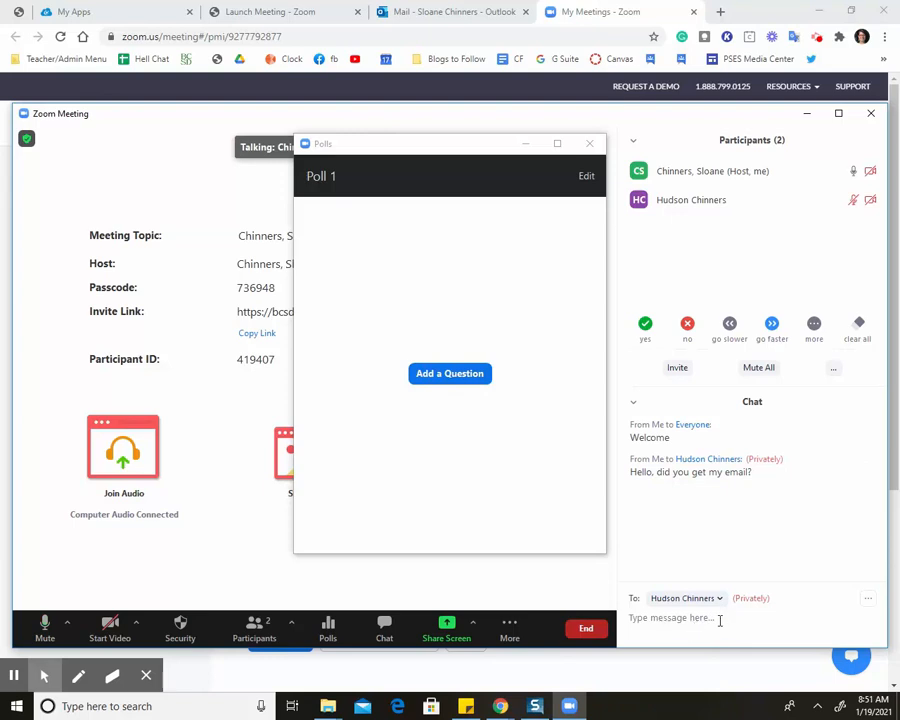
{"action": "left_click", "coordinate": [868, 598]}
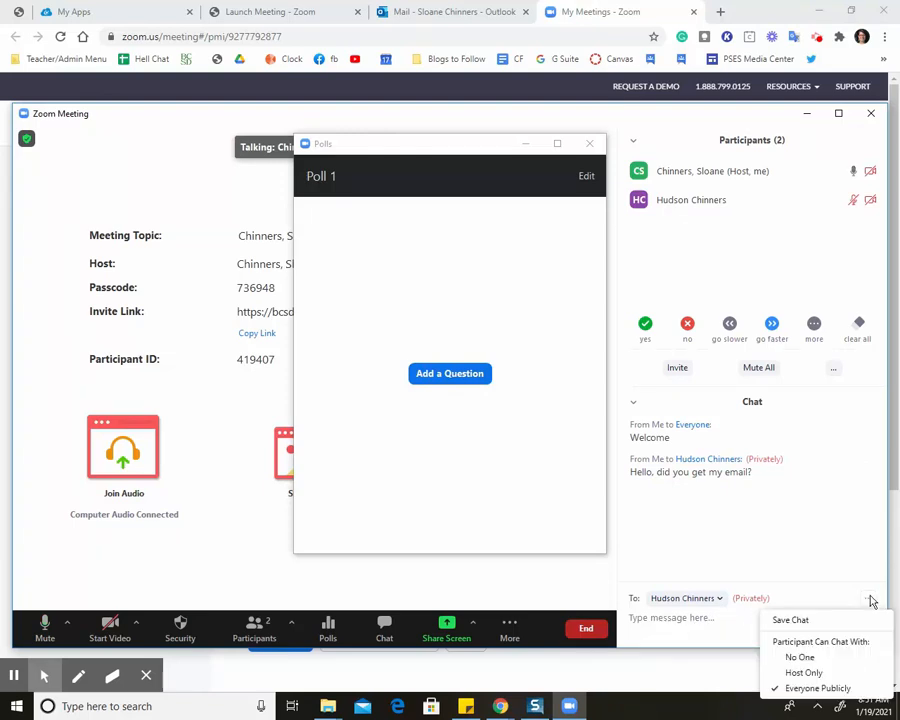
{"action": "left_click", "coordinate": [852, 688]}
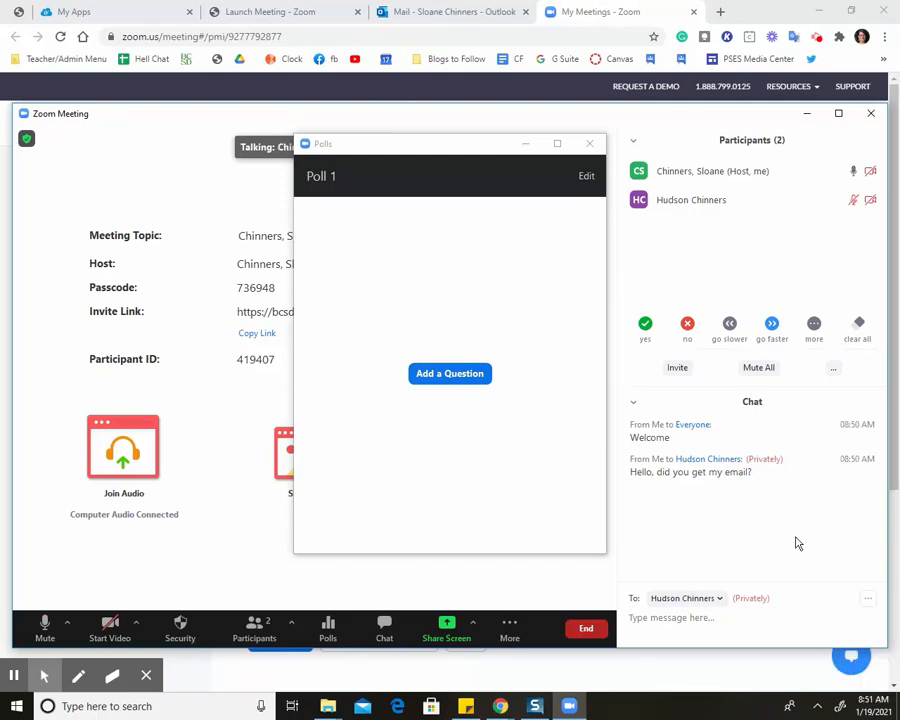
Share Screen 2 with the meeting and minimize the Polls window.
{"action": "left_click", "coordinate": [446, 626]}
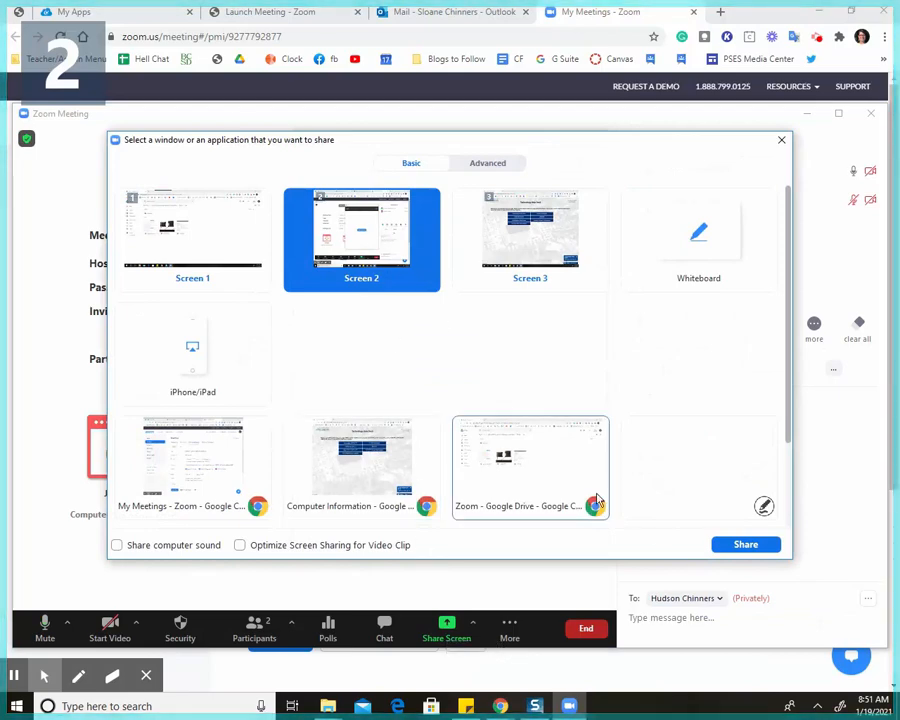
{"action": "left_click", "coordinate": [742, 544]}
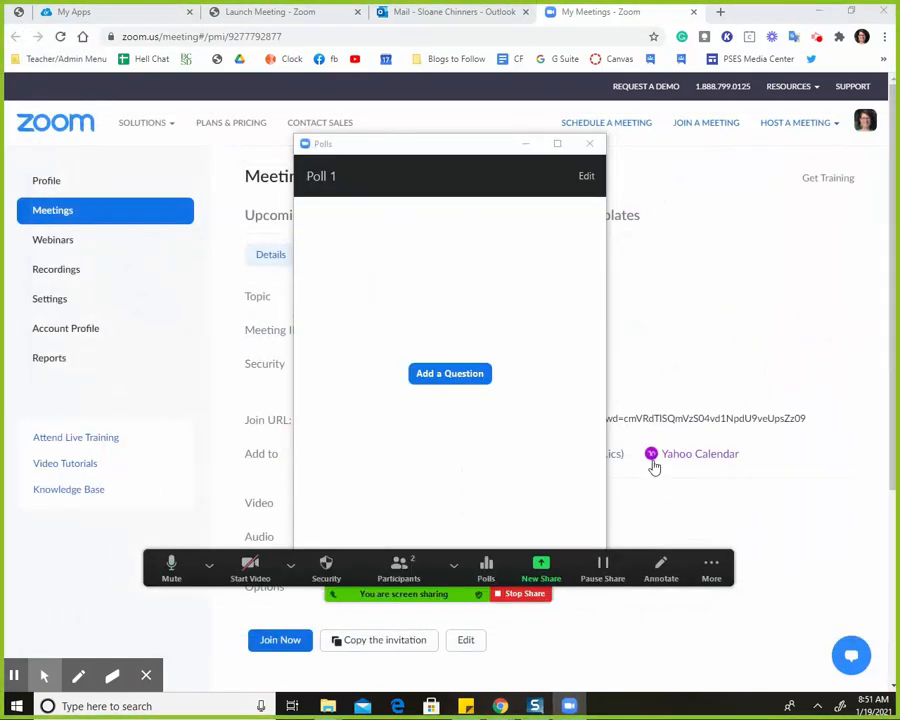
{"action": "left_click", "coordinate": [527, 145]}
Check the audio and video options available while screen sharing.
{"action": "left_click", "coordinate": [209, 566]}
{"action": "left_click", "coordinate": [209, 566]}
{"action": "left_click", "coordinate": [209, 566]}
{"action": "left_click", "coordinate": [290, 566]}
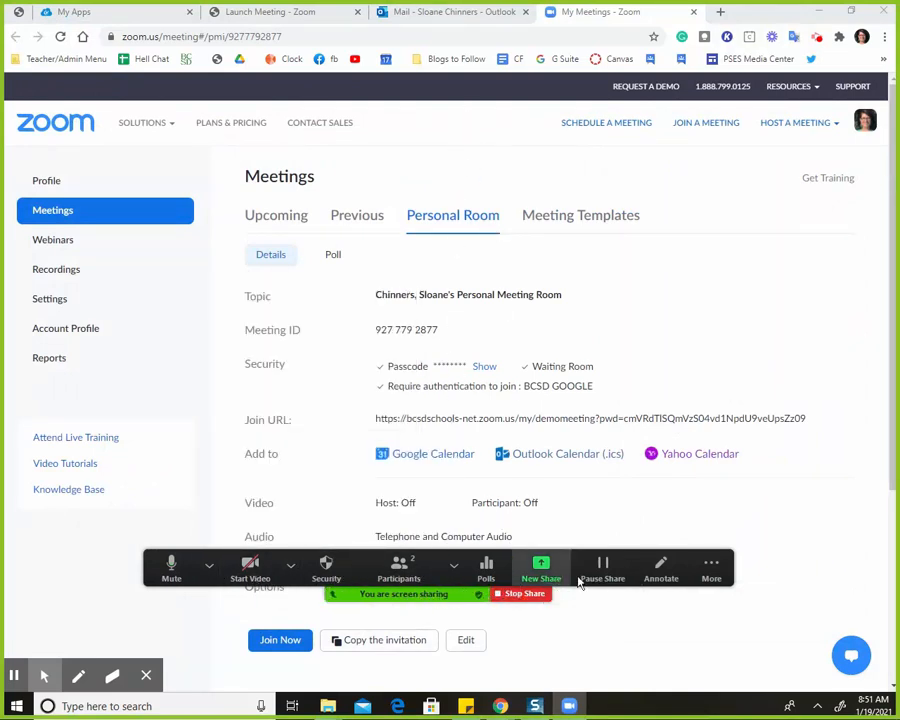
Draw freehand loops around the Security details on the shared page and pause the share.
{"action": "left_click", "coordinate": [670, 580]}
{"action": "mouse_move", "coordinate": [607, 357]}
{"action": "left_mouse_down"}
{"action": "mouse_move", "coordinate": [350, 352]}
{"action": "mouse_move", "coordinate": [536, 314]}
{"action": "mouse_move", "coordinate": [688, 378]}
{"action": "mouse_move", "coordinate": [330, 395]}
{"action": "mouse_move", "coordinate": [680, 360]}
{"action": "mouse_move", "coordinate": [400, 420]}
{"action": "mouse_move", "coordinate": [594, 320]}
{"action": "left_mouse_up"}
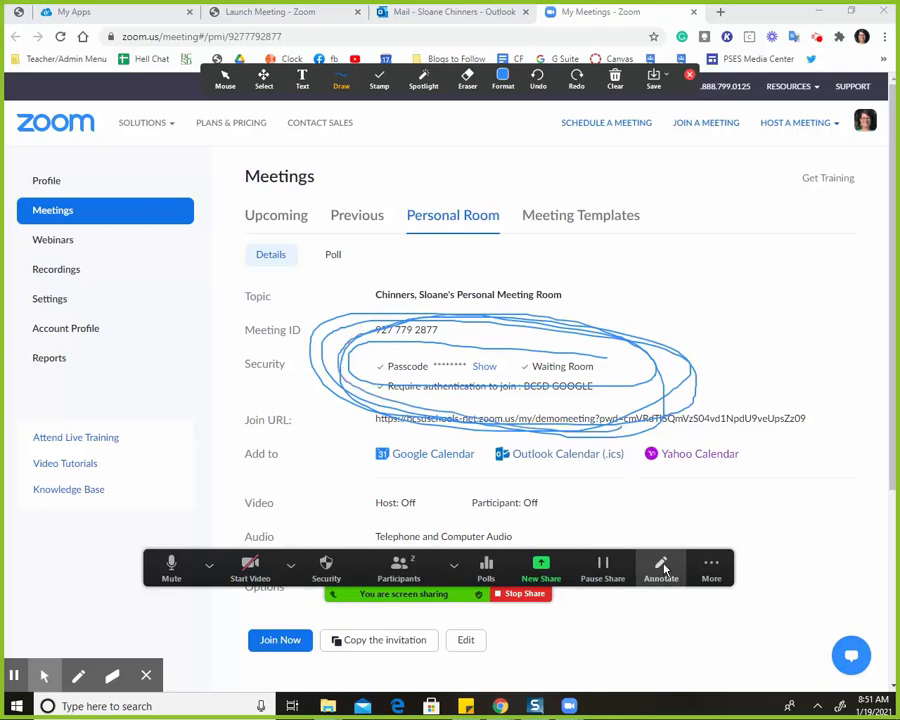
{"action": "left_click", "coordinate": [617, 575]}
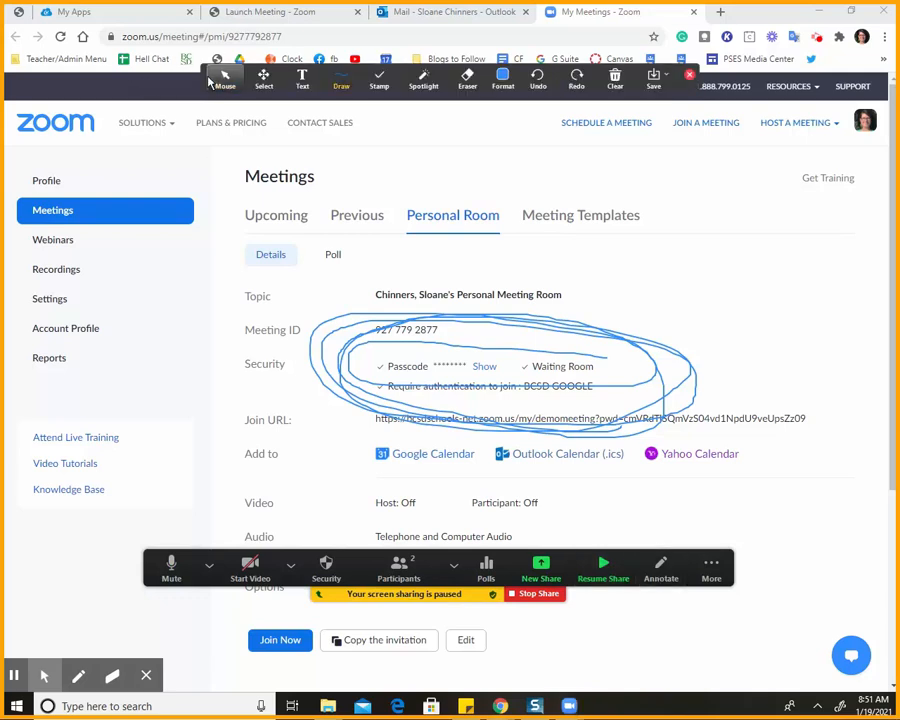
Add the text annotation "Important" above the meeting topic on the shared page.
{"action": "left_click", "coordinate": [302, 78]}
{"action": "left_click", "coordinate": [436, 264]}
{"action": "type", "text": "O"}
{"action": "type", "text": "Important"}
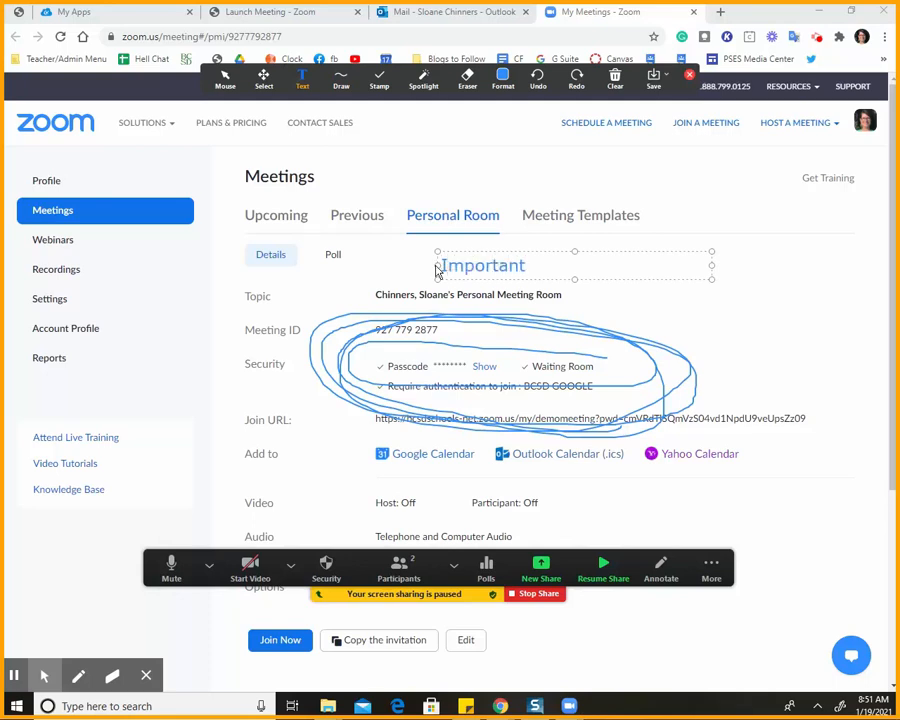
Place two heart stamps on the shared page, one beside the "Important" text and one over its beginning.
{"action": "left_click", "coordinate": [379, 78]}
{"action": "left_click", "coordinate": [400, 135]}
{"action": "left_click", "coordinate": [598, 265]}
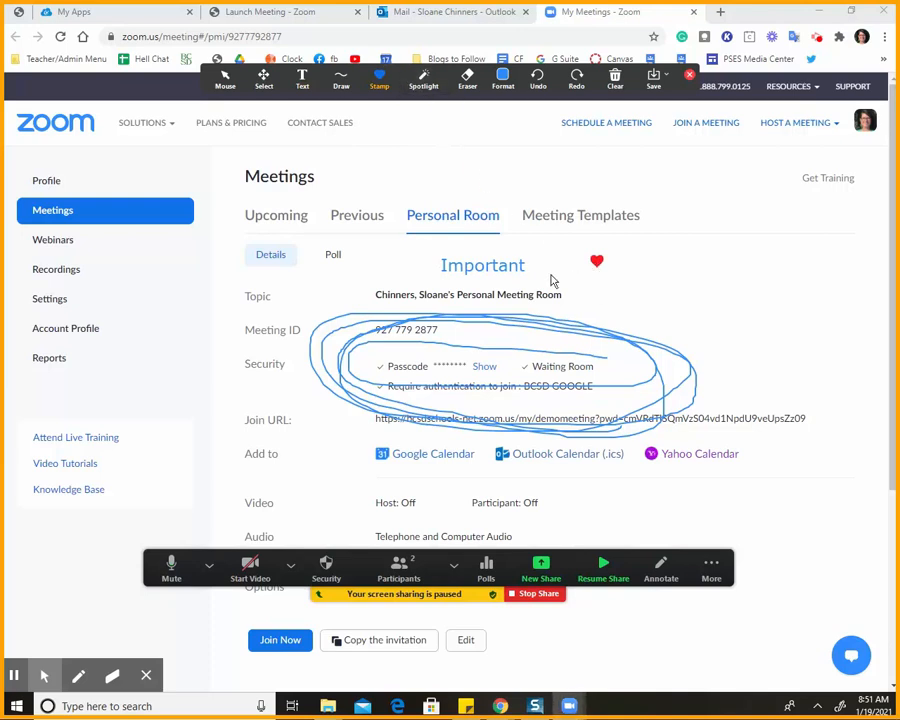
{"action": "left_click", "coordinate": [452, 266]}
Try the Spotlight pointer on the shared page and look at the annotation format options.
{"action": "left_click", "coordinate": [427, 84]}
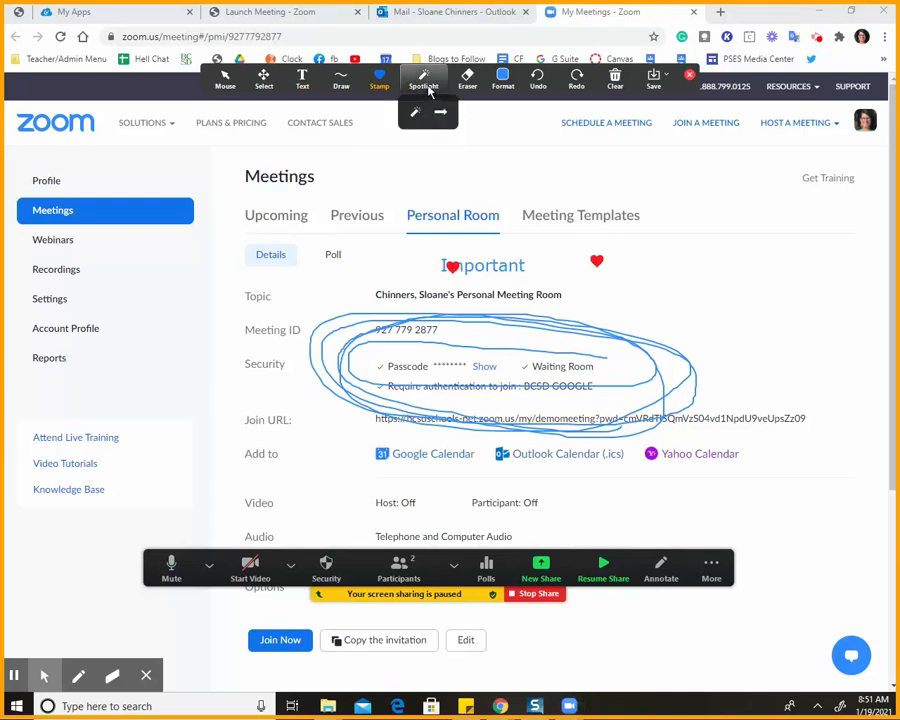
{"action": "left_click", "coordinate": [414, 111]}
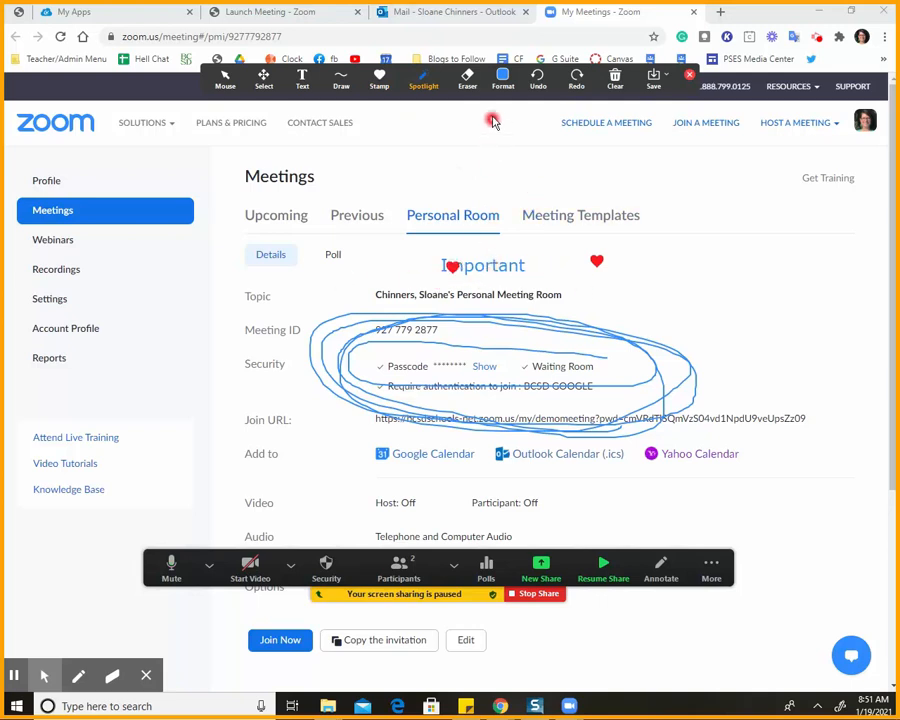
{"action": "left_click", "coordinate": [503, 78]}
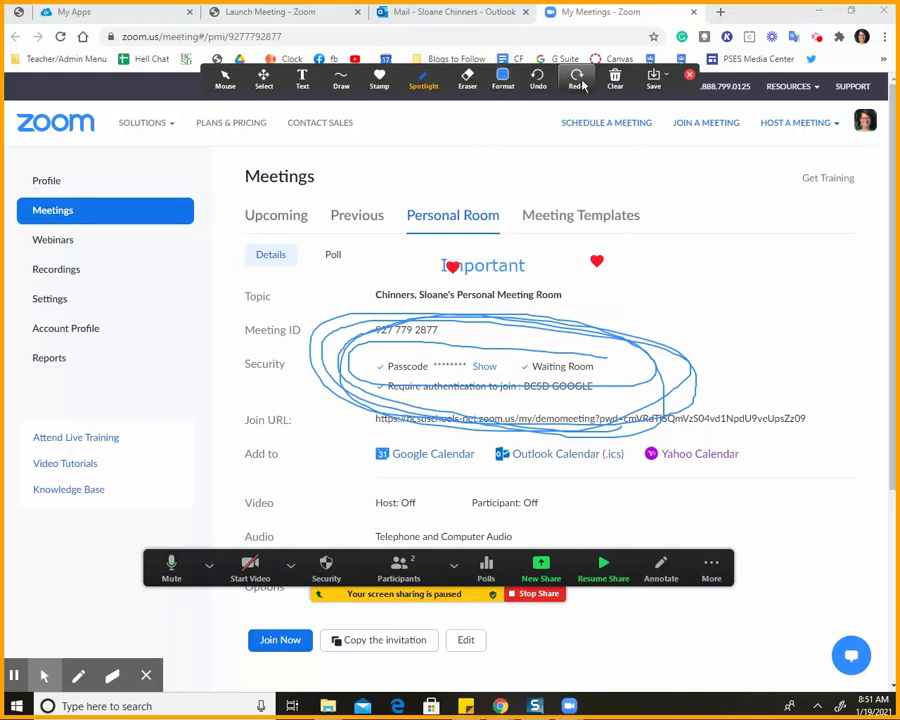
Keep PNG as the format for saving annotations and stop the screen share.
{"action": "left_click", "coordinate": [655, 78]}
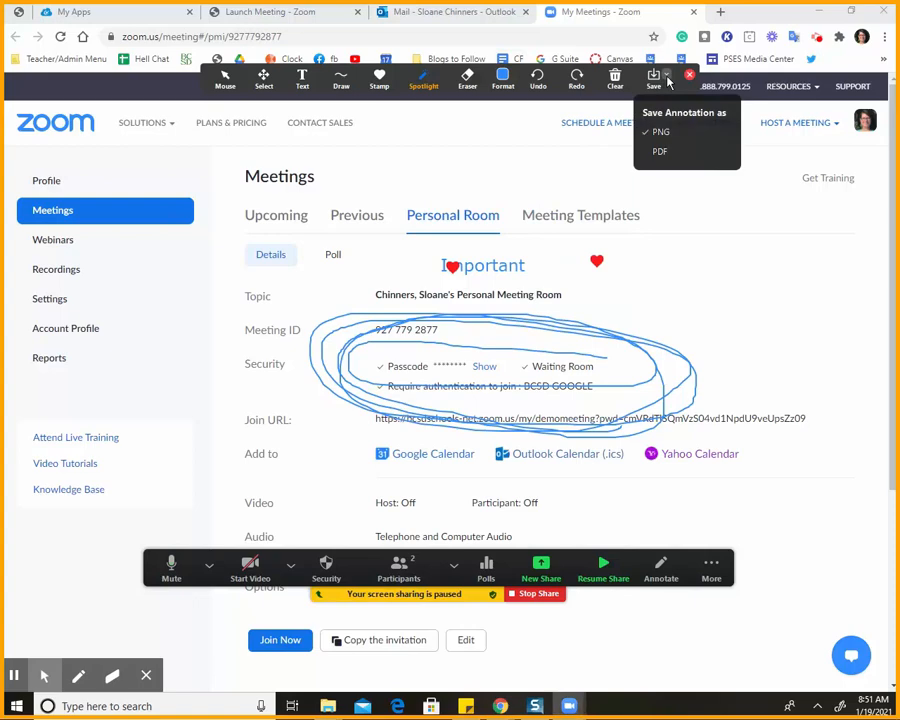
{"action": "left_click", "coordinate": [662, 131]}
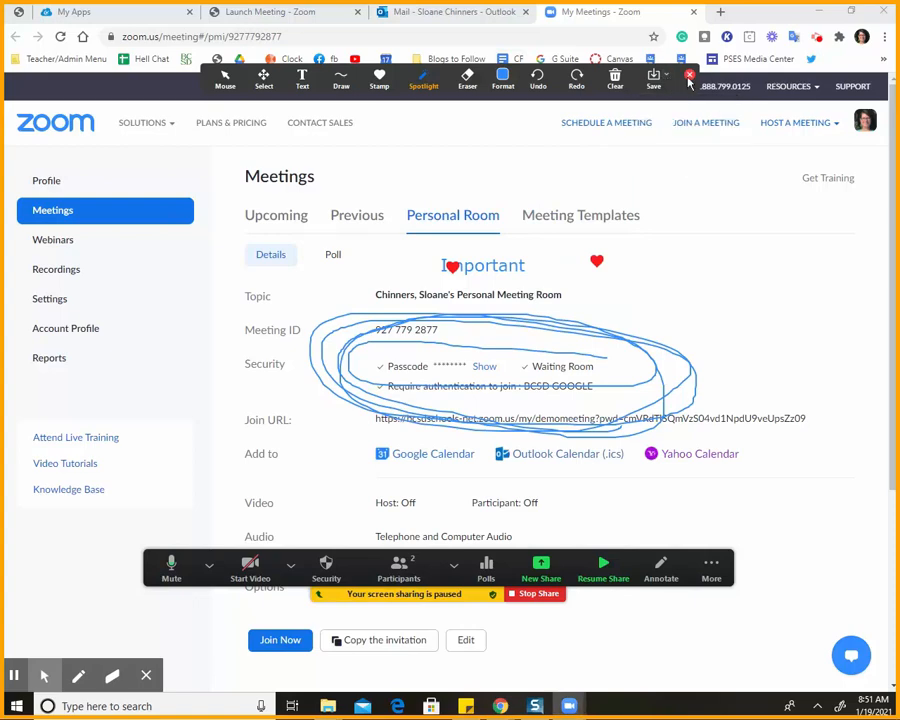
{"action": "left_click", "coordinate": [555, 594]}
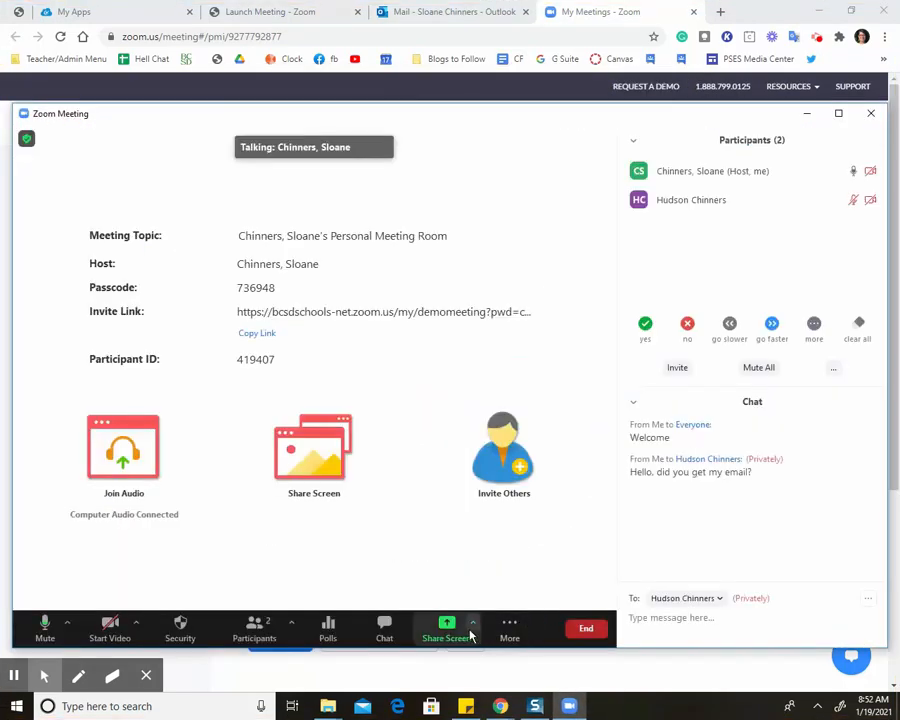
Create 3 breakout rooms with participants assigned manually.
{"action": "left_click", "coordinate": [506, 627]}
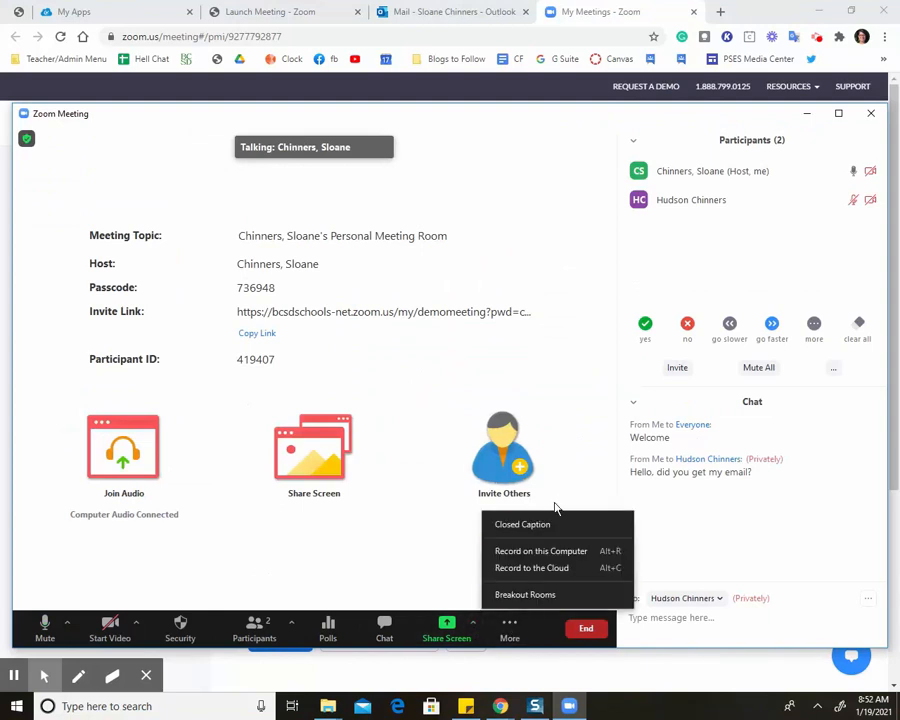
{"action": "left_click", "coordinate": [568, 596]}
{"action": "left_click", "coordinate": [421, 266]}
{"action": "left_click", "coordinate": [421, 266]}
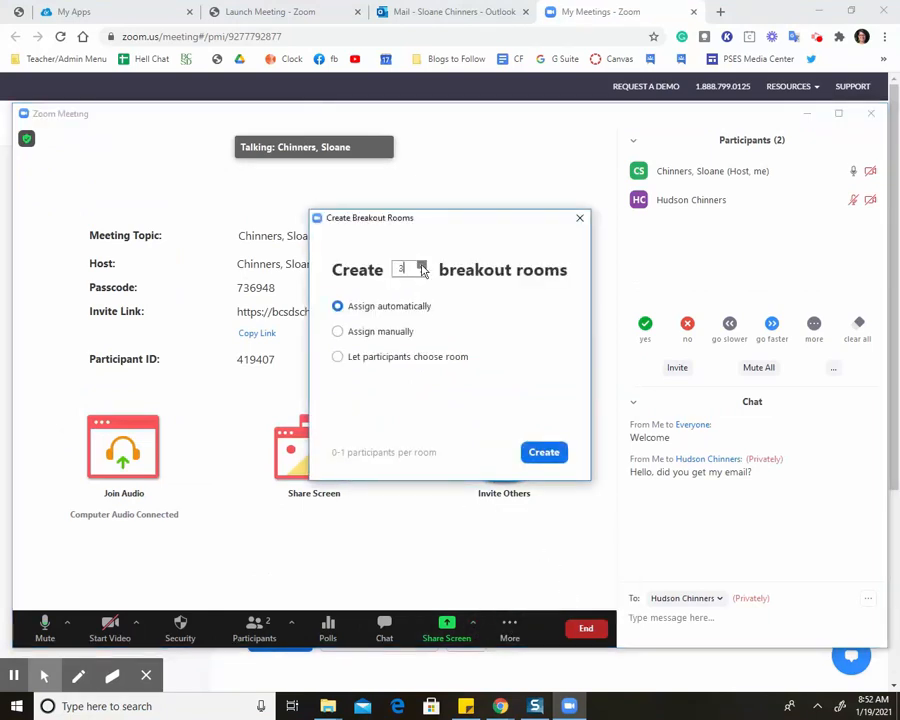
{"action": "left_click", "coordinate": [337, 331]}
{"action": "left_click", "coordinate": [536, 451]}
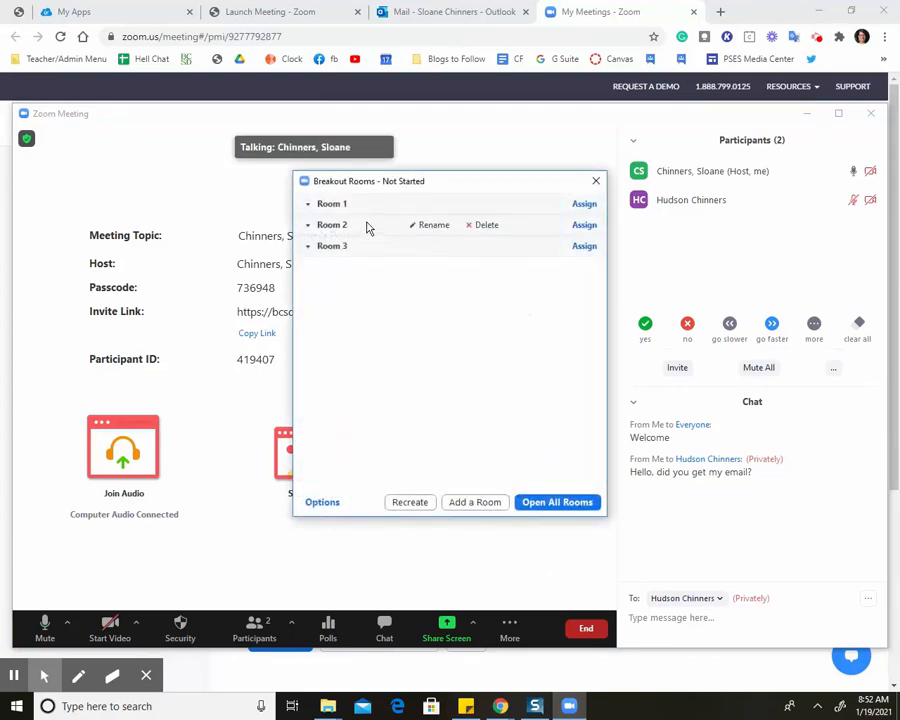
Rename the first two breakout rooms as Team 1 and Team 2.
{"action": "left_click", "coordinate": [432, 204]}
{"action": "type", "text": "Team 1"}
{"action": "key", "text": "Return"}
{"action": "left_click", "coordinate": [424, 226]}
{"action": "type", "text": "Team 2"}
{"action": "key", "text": "Return"}
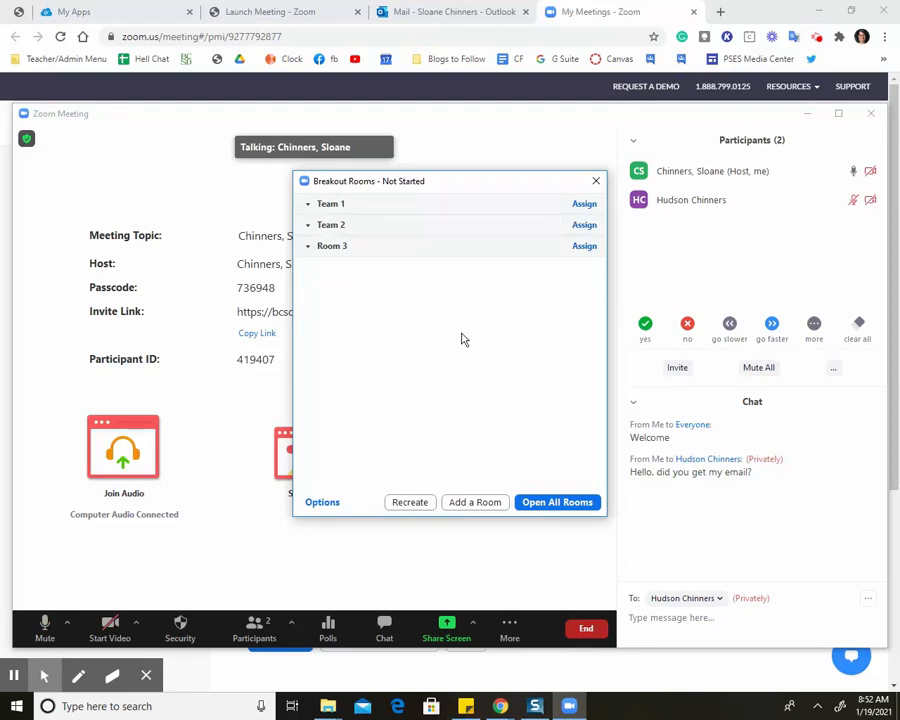
Assign the other participant to Team 2 and open all breakout rooms.
{"action": "left_click", "coordinate": [585, 225]}
{"action": "left_click", "coordinate": [683, 228]}
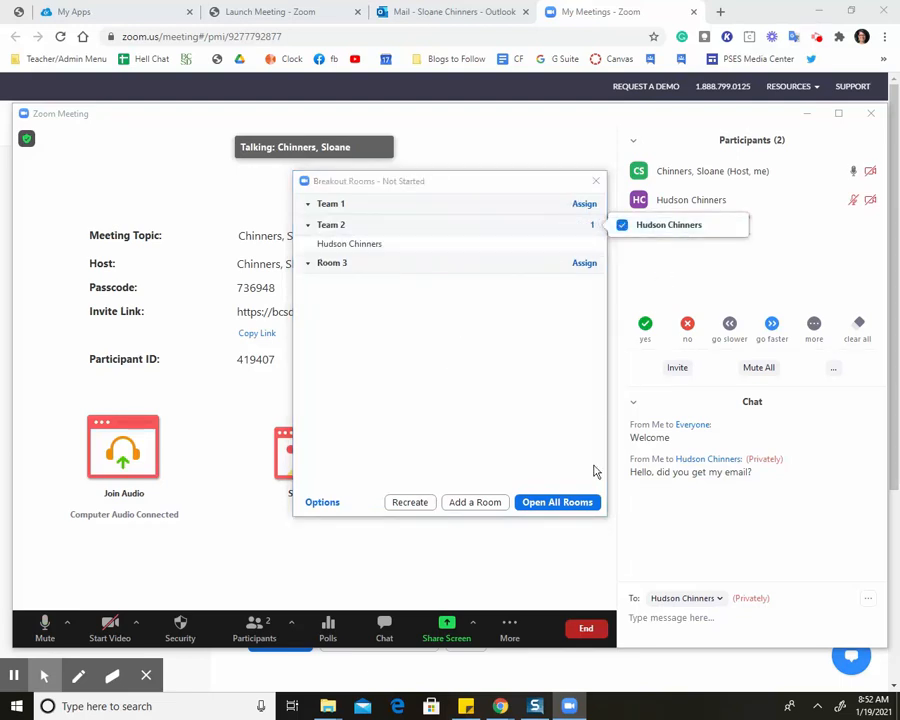
{"action": "left_click", "coordinate": [567, 509]}
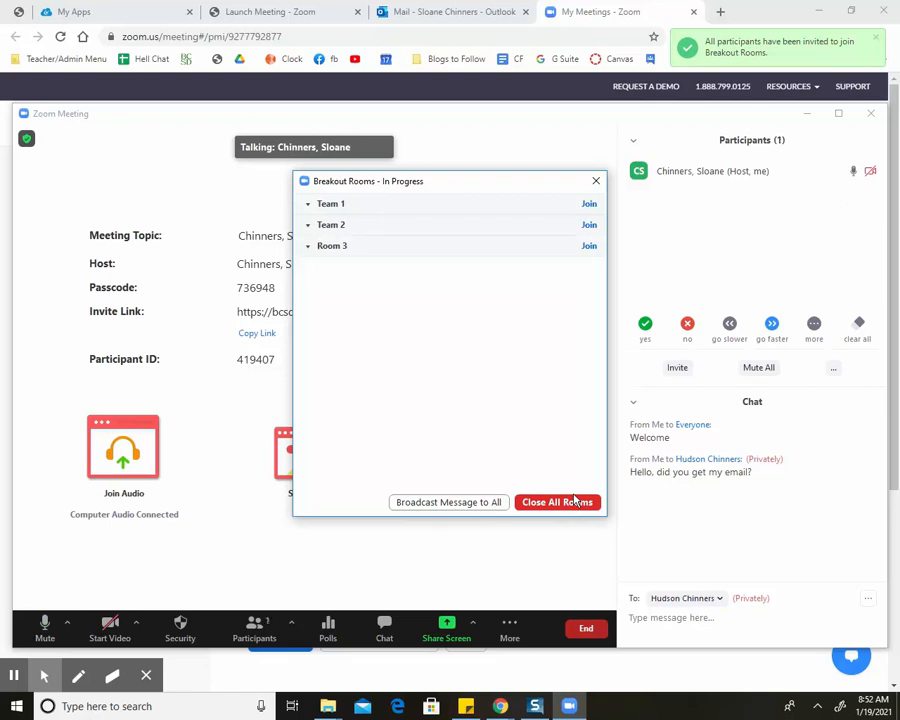
Broadcast the message "Don't forget, come back in 10 minutes!" to all breakout rooms.
{"action": "left_click", "coordinate": [484, 506]}
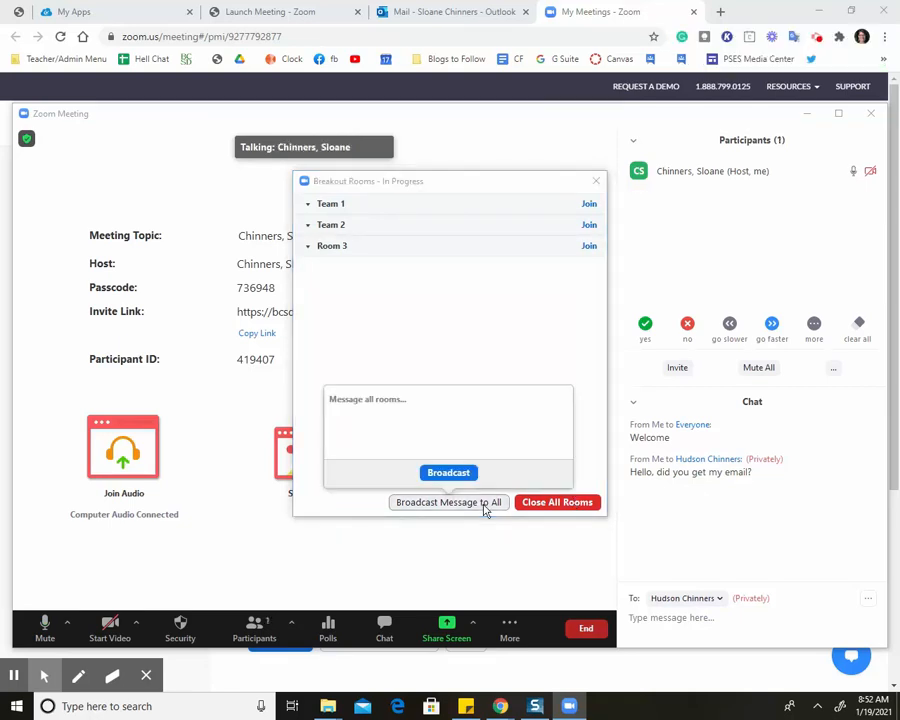
{"action": "type", "text": "Don't forget, come back s"}
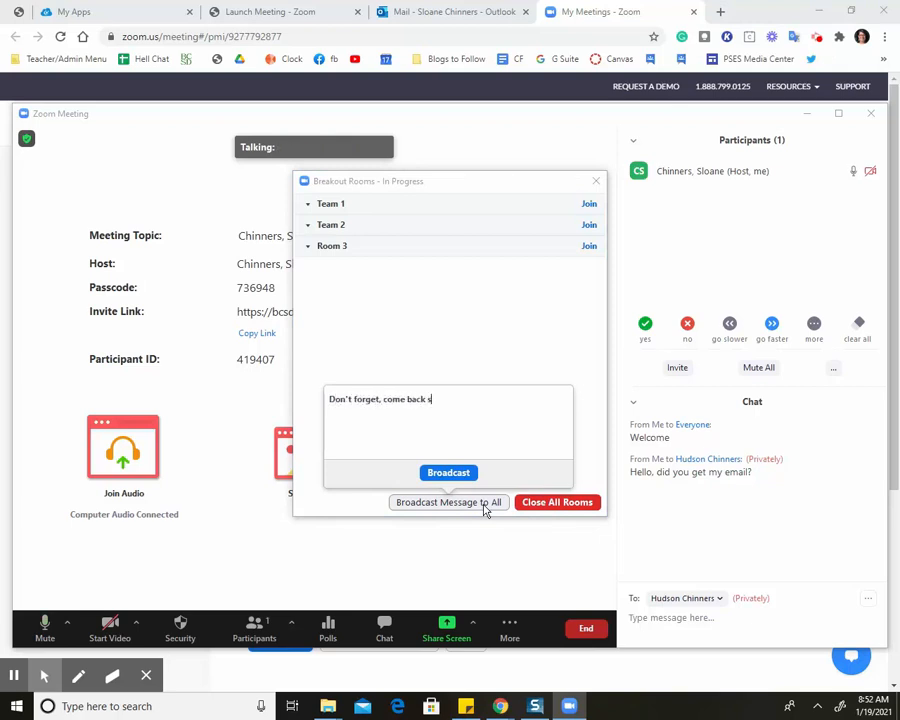
{"action": "key", "text": "BackSpace"}
{"action": "key", "text": "BackSpace"}
{"action": "key", "text": "BackSpace"}
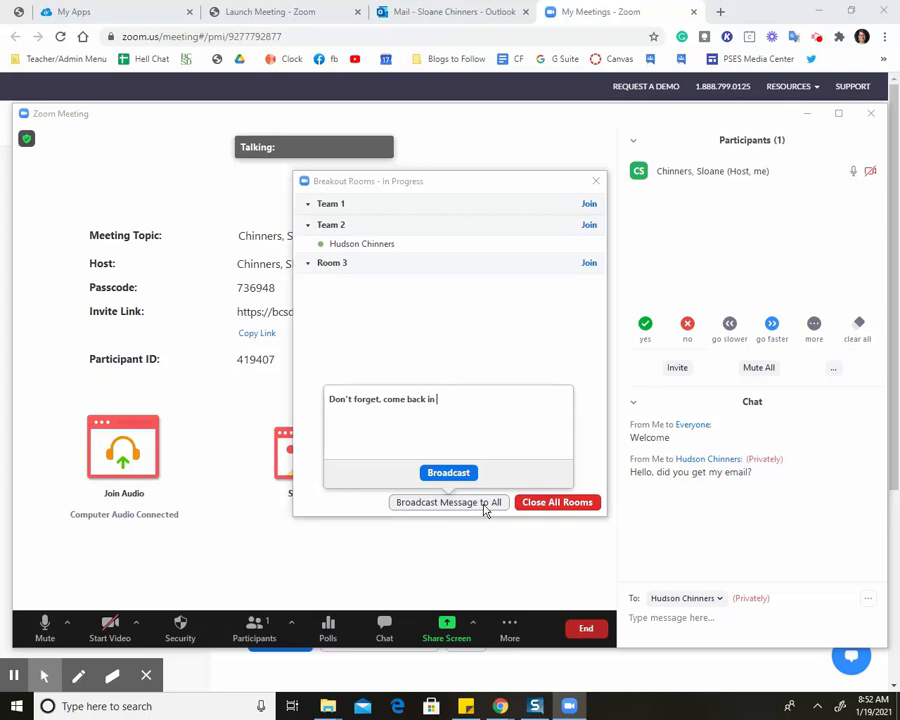
{"action": "type", "text": "n 10 minutes!"}
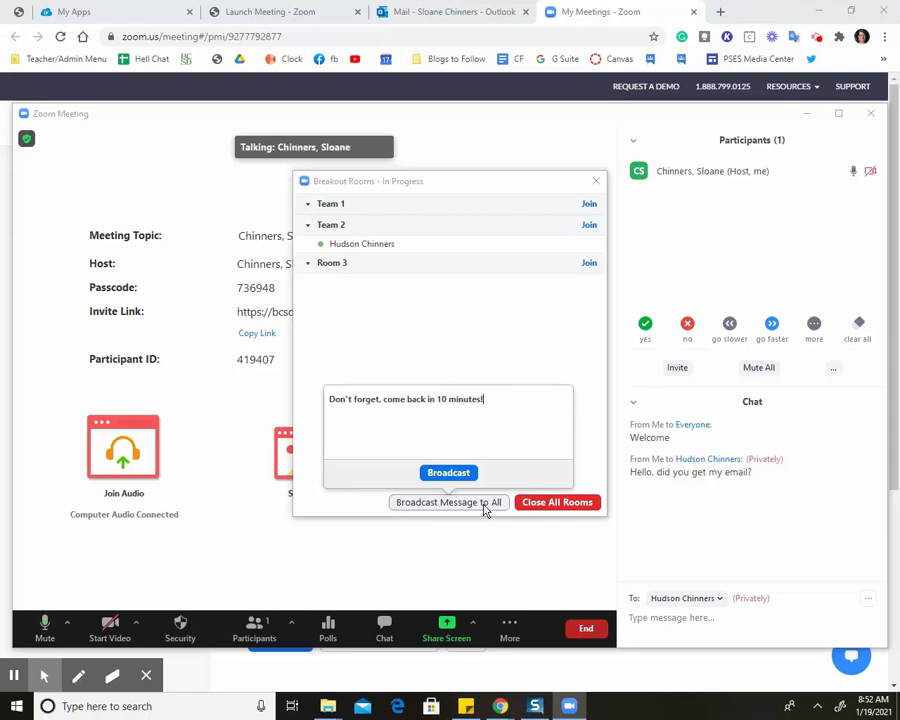
{"action": "key", "text": "Return"}
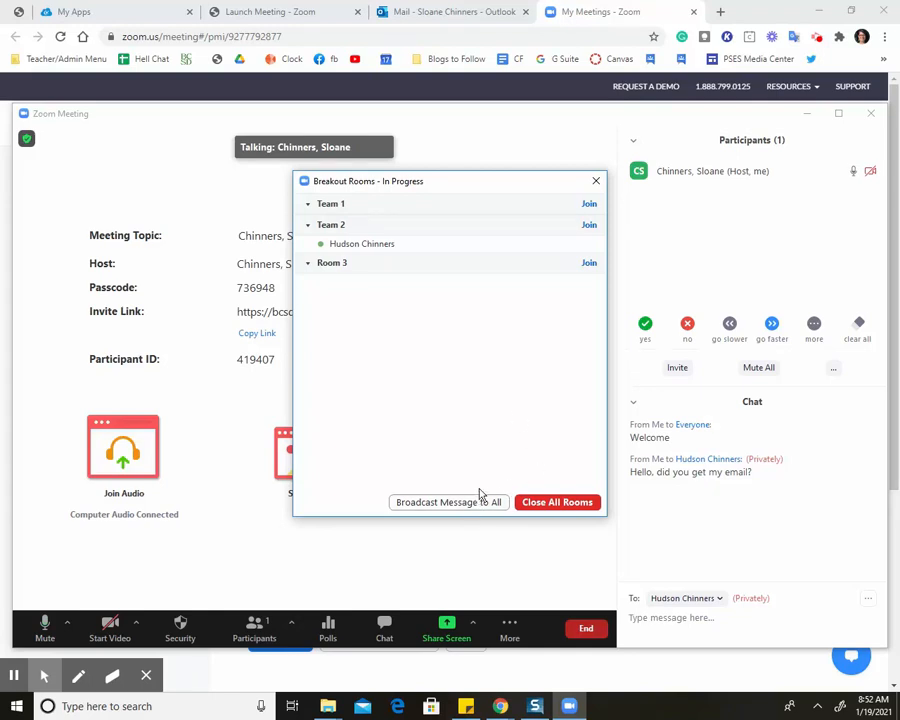
Join the Team 2 breakout room as host and leave it to return to the main meeting.
{"action": "left_click", "coordinate": [590, 224]}
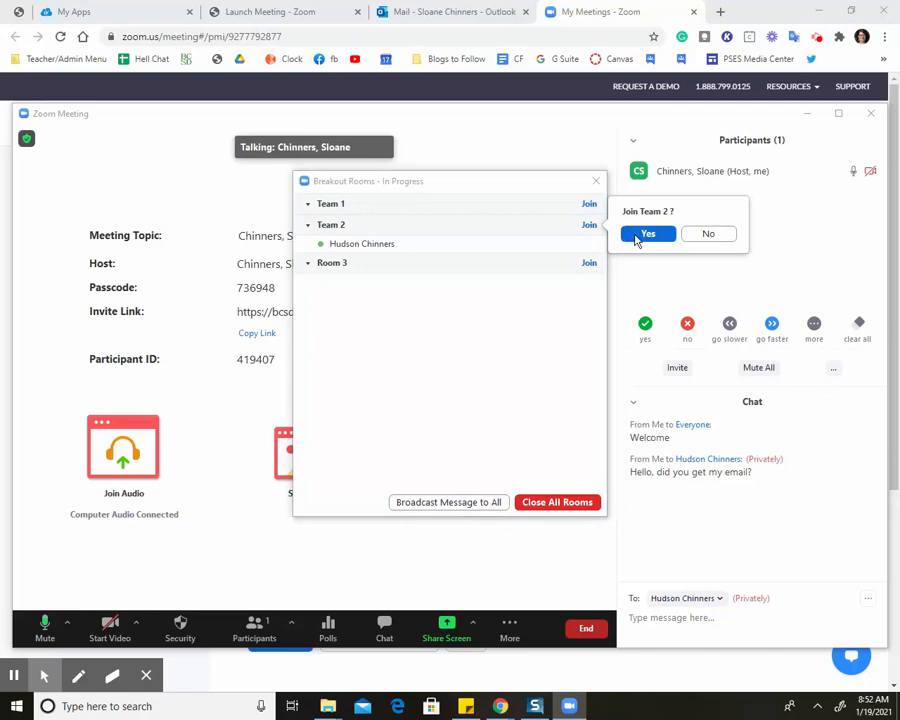
{"action": "left_click", "coordinate": [636, 233]}
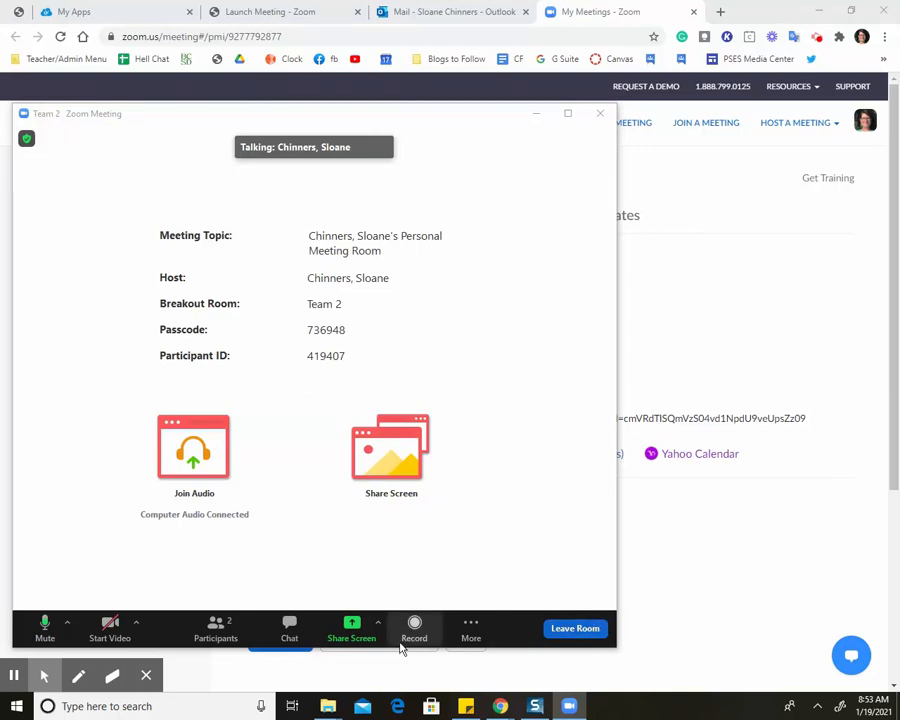
{"action": "left_click", "coordinate": [289, 632]}
{"action": "left_click", "coordinate": [290, 638]}
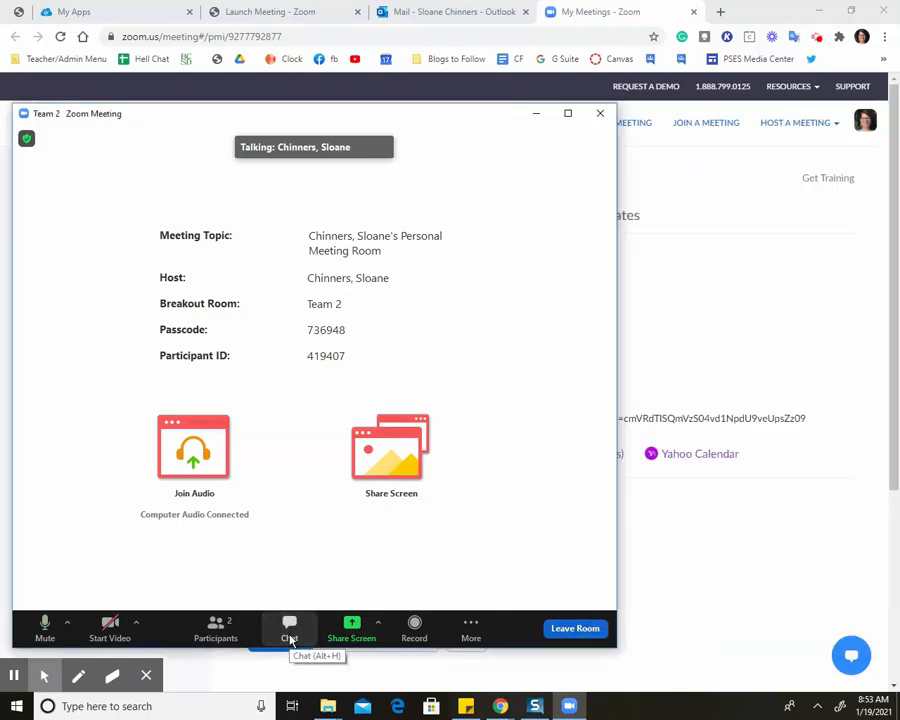
{"action": "left_click", "coordinate": [595, 634]}
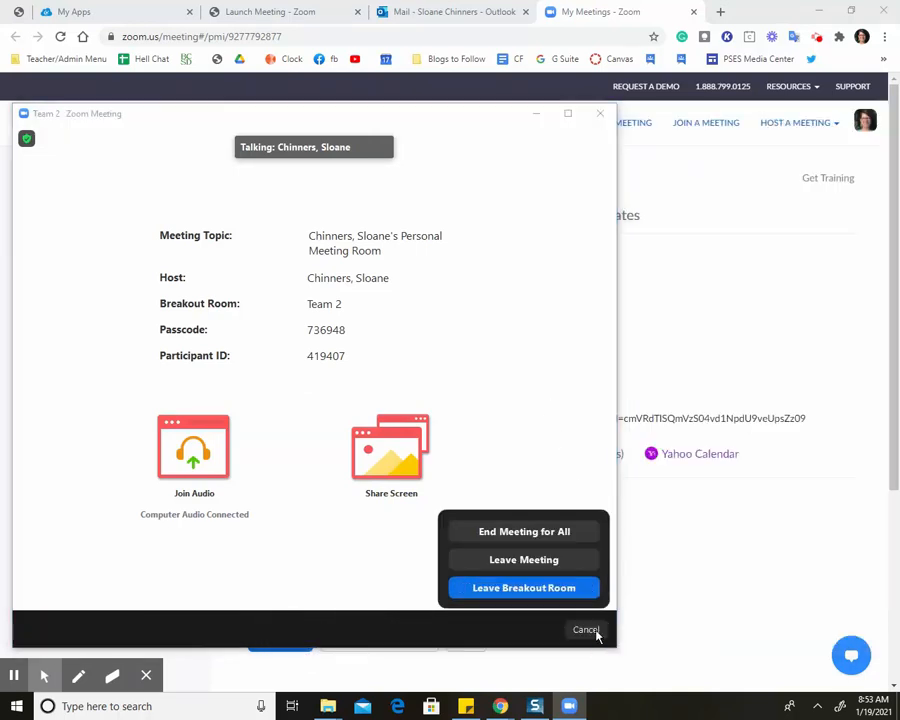
{"action": "left_click", "coordinate": [566, 590]}
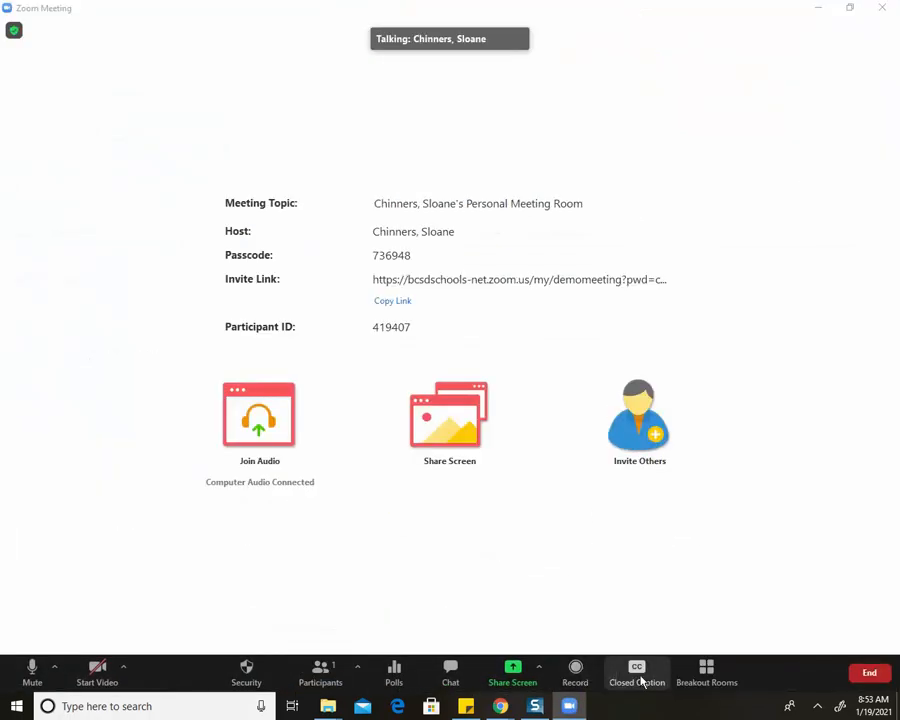
End the meeting for all participants.
{"action": "left_click", "coordinate": [873, 676]}
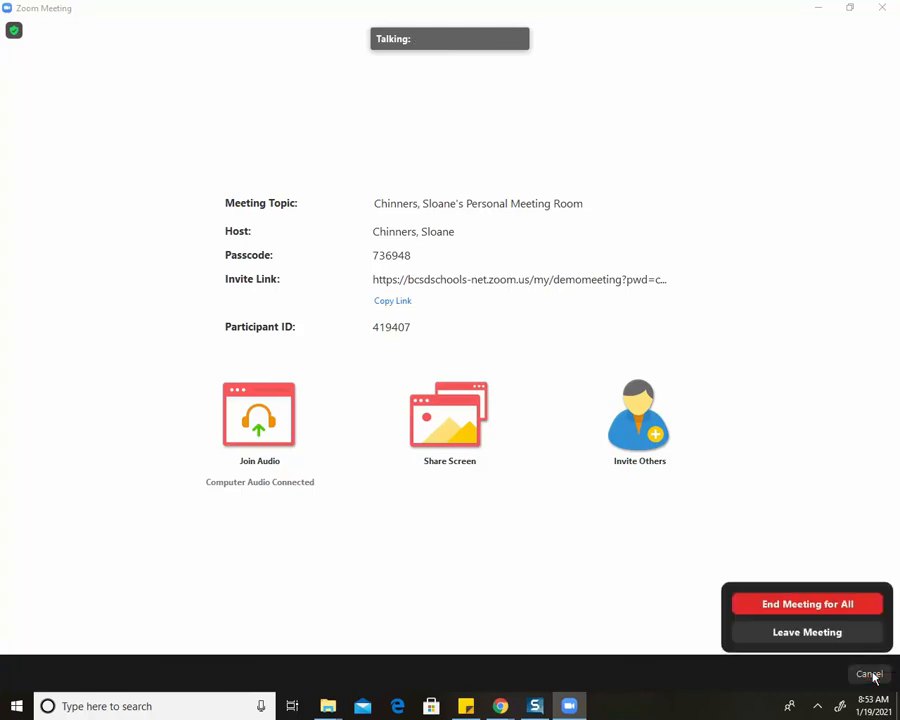
{"action": "left_click", "coordinate": [839, 609]}
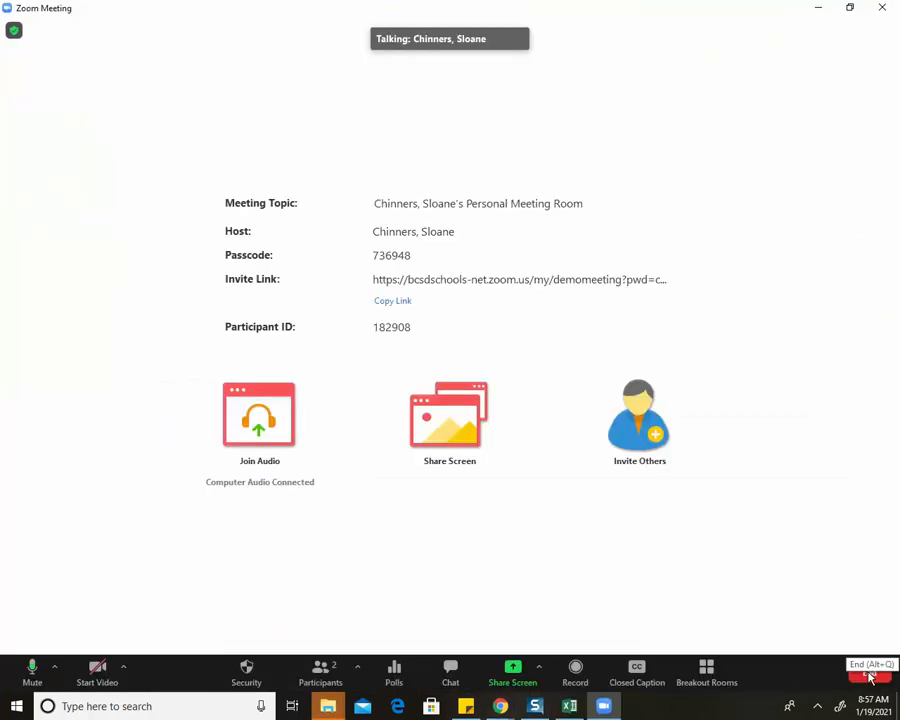
Leave the meeting without ending it, assigning the other participant as the new host.
{"action": "left_click", "coordinate": [870, 676]}
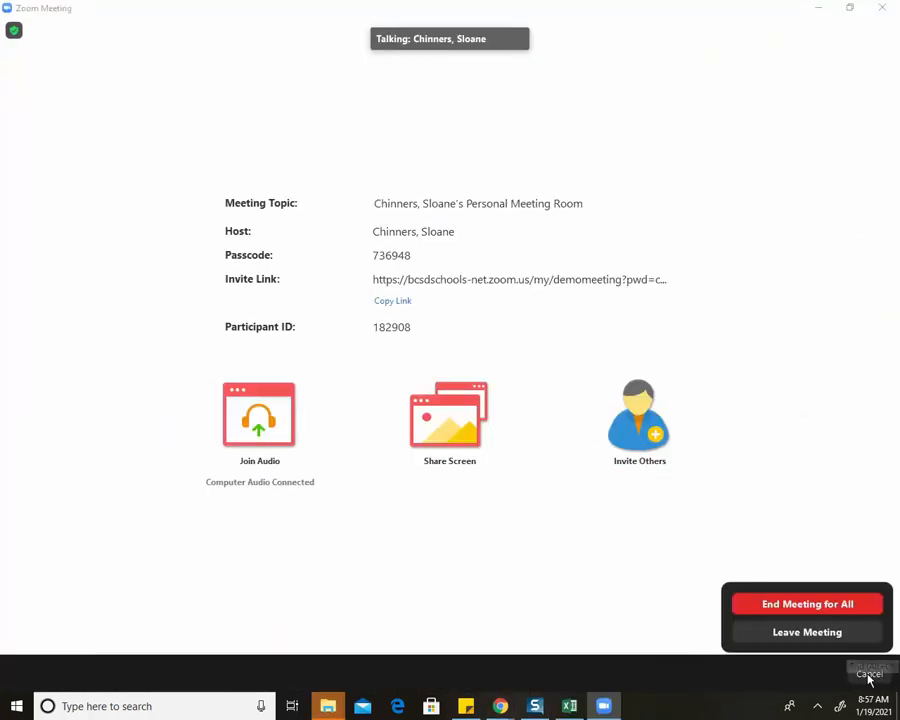
{"action": "left_click", "coordinate": [849, 636]}
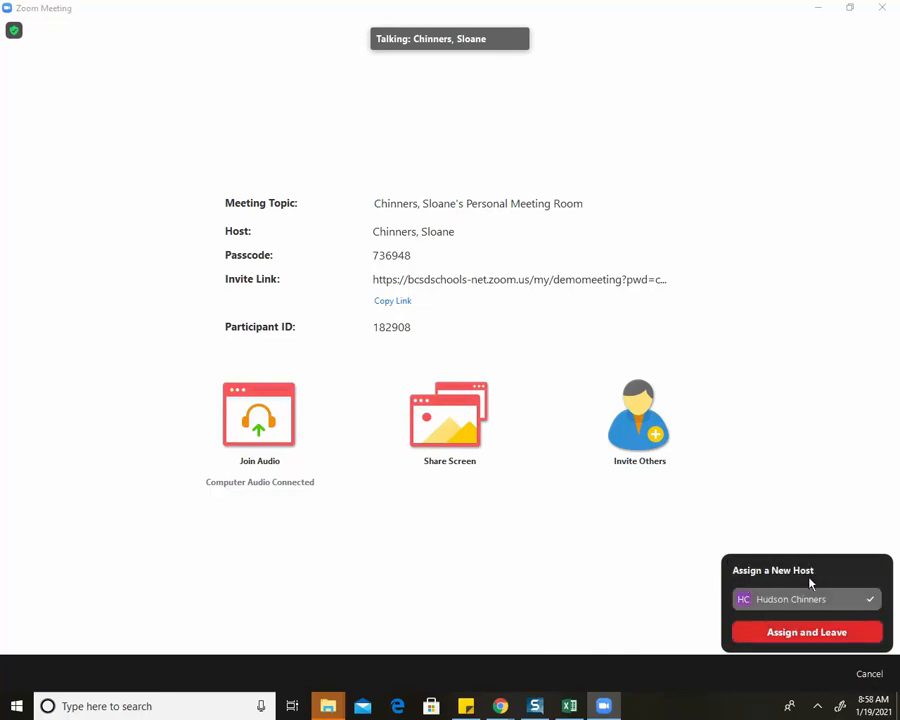
{"action": "left_click", "coordinate": [782, 634]}
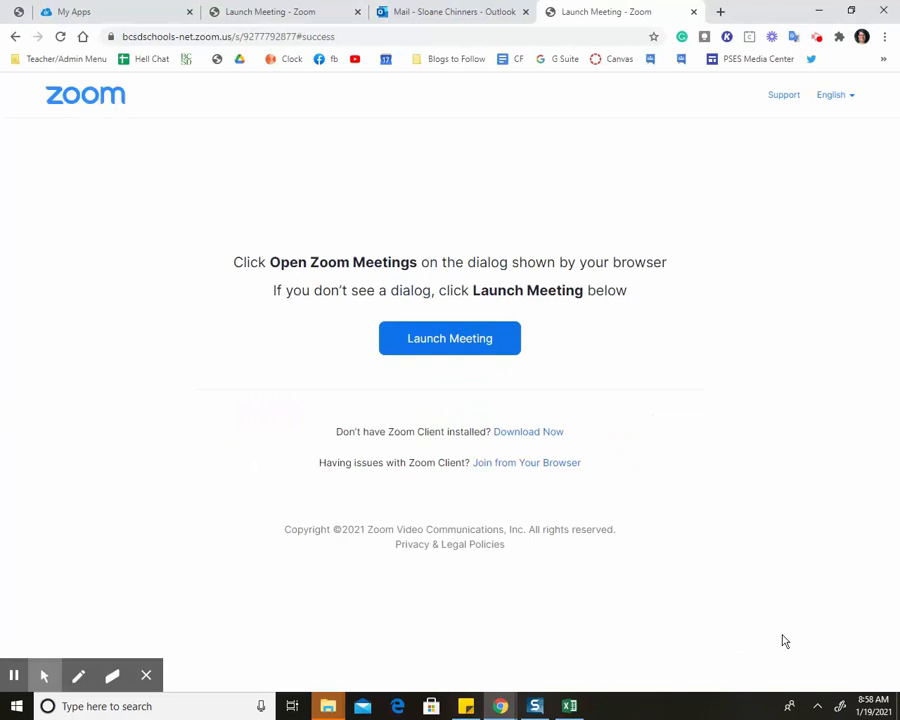
{"action": "left_click", "coordinate": [15, 676]}
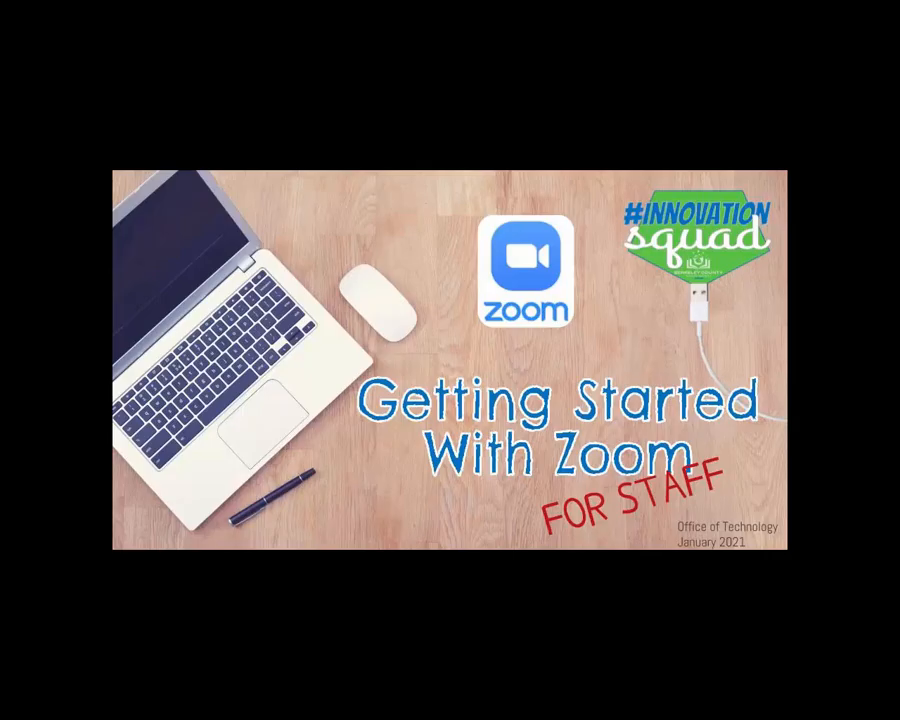